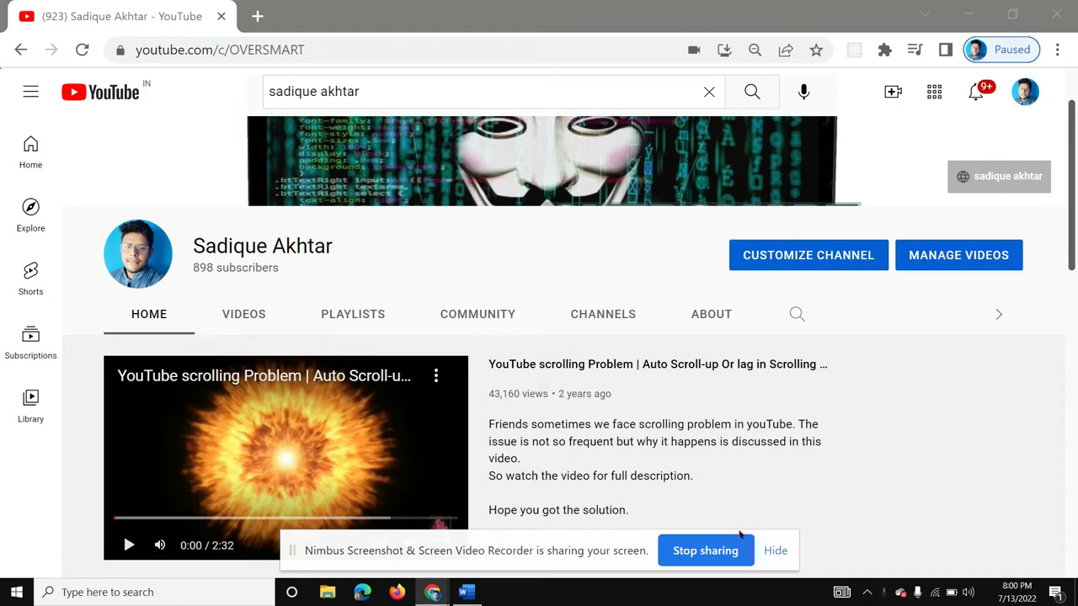
- Dismiss the screen-sharing bar and switch from Chrome to the Word document Document1
{"action": "left_click", "coordinate": [774, 550]}
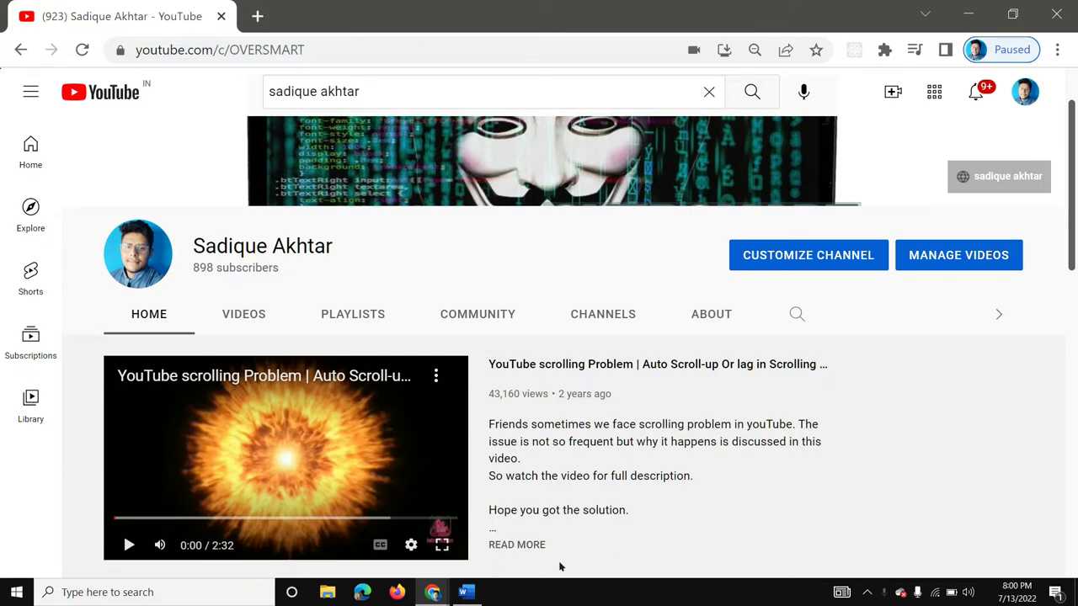
{"action": "left_click", "coordinate": [468, 592]}
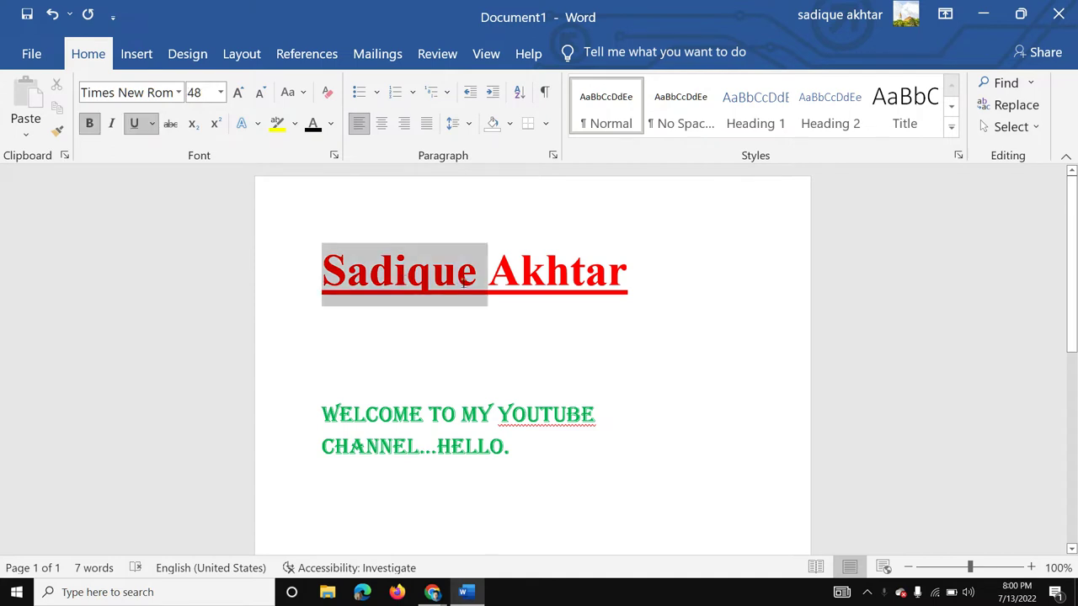
- Add empty lines after 'HELLO.' at the end of the green welcome paragraph
{"action": "left_click_drag", "start_coordinate": [322, 281], "coordinate": [649, 282]}
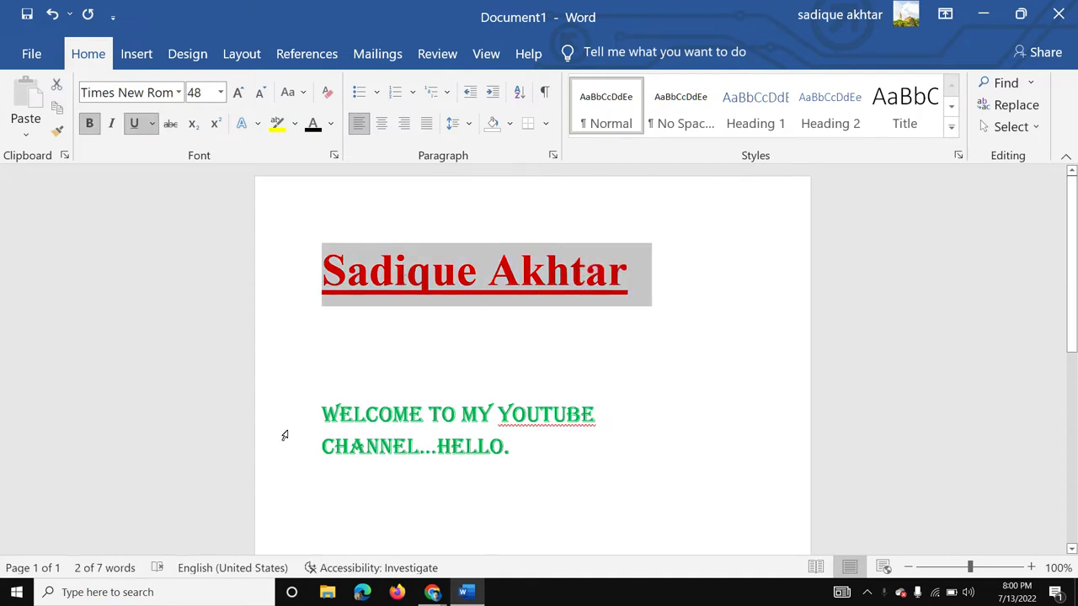
{"action": "left_click_drag", "start_coordinate": [322, 413], "coordinate": [521, 444]}
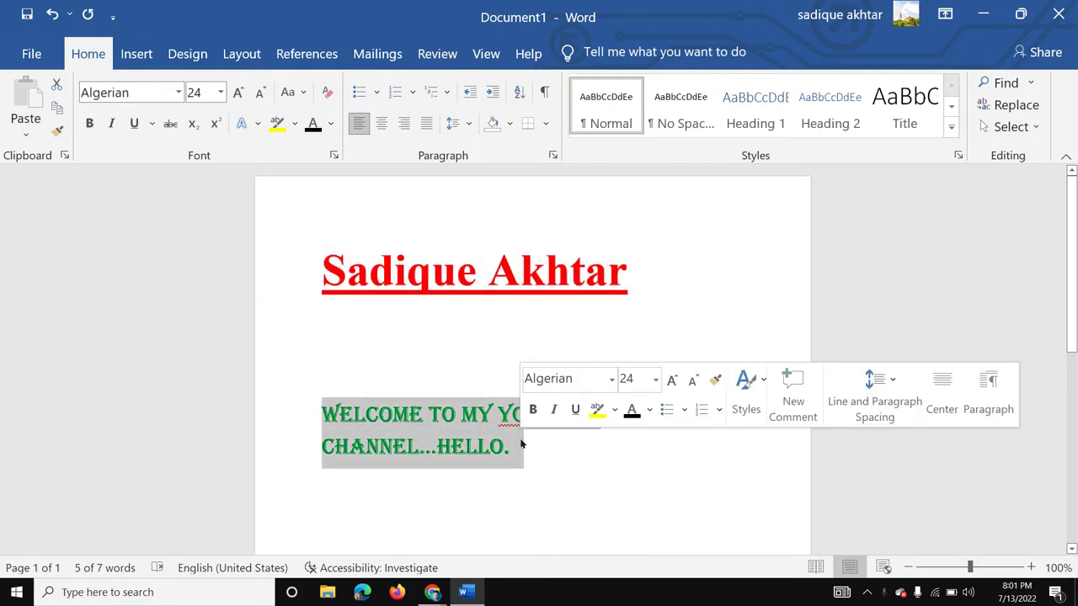
{"action": "left_click", "coordinate": [532, 449]}
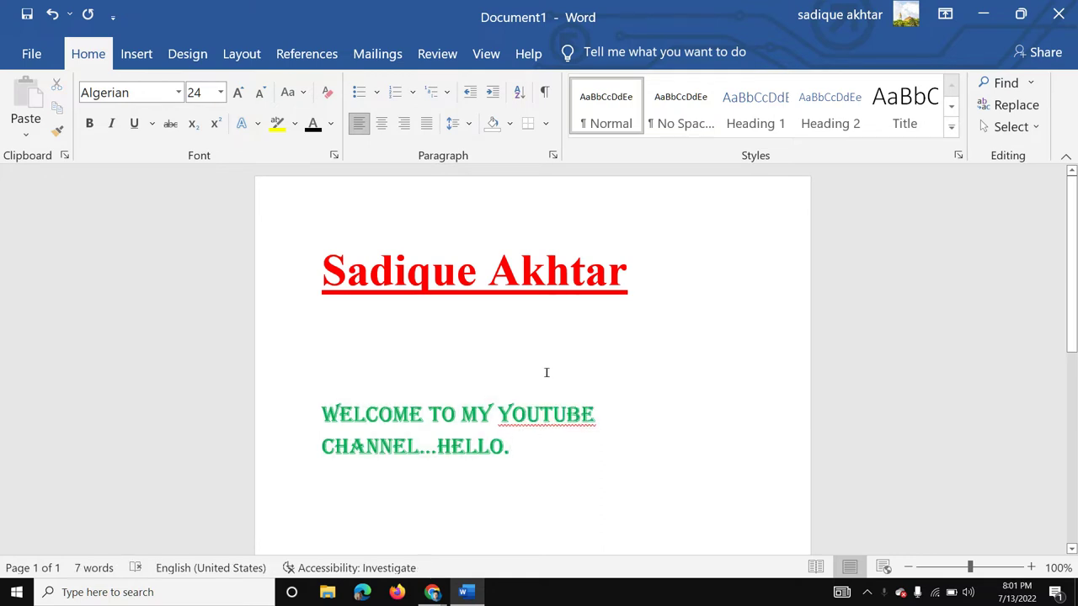
{"action": "key", "text": "Return"}
{"action": "key", "text": "Return"}
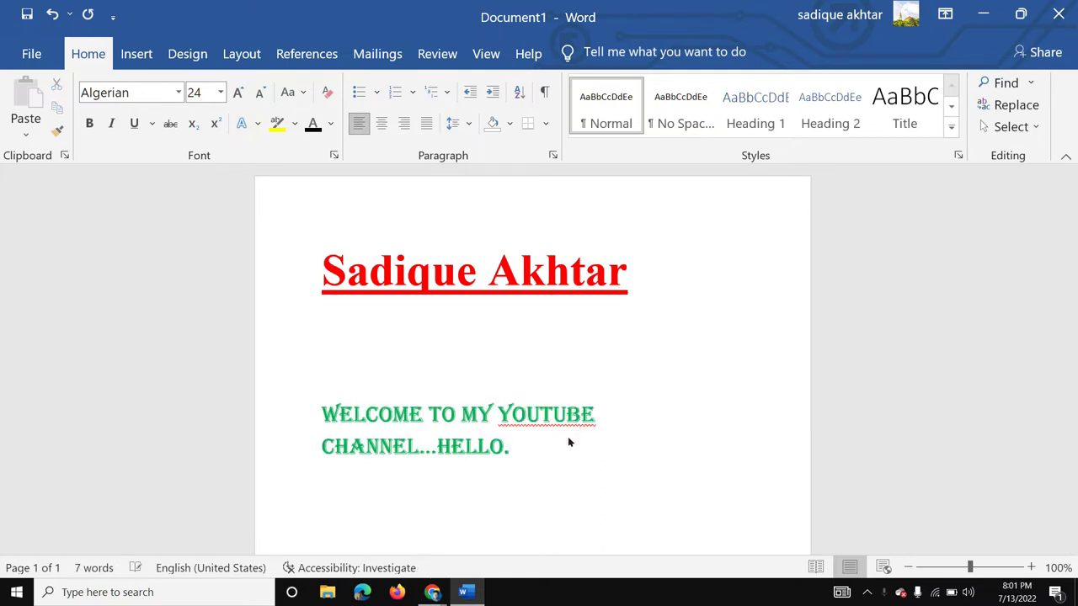
{"action": "scroll", "coordinate": [633, 368], "scroll_direction": "down", "scroll_amount": 2}
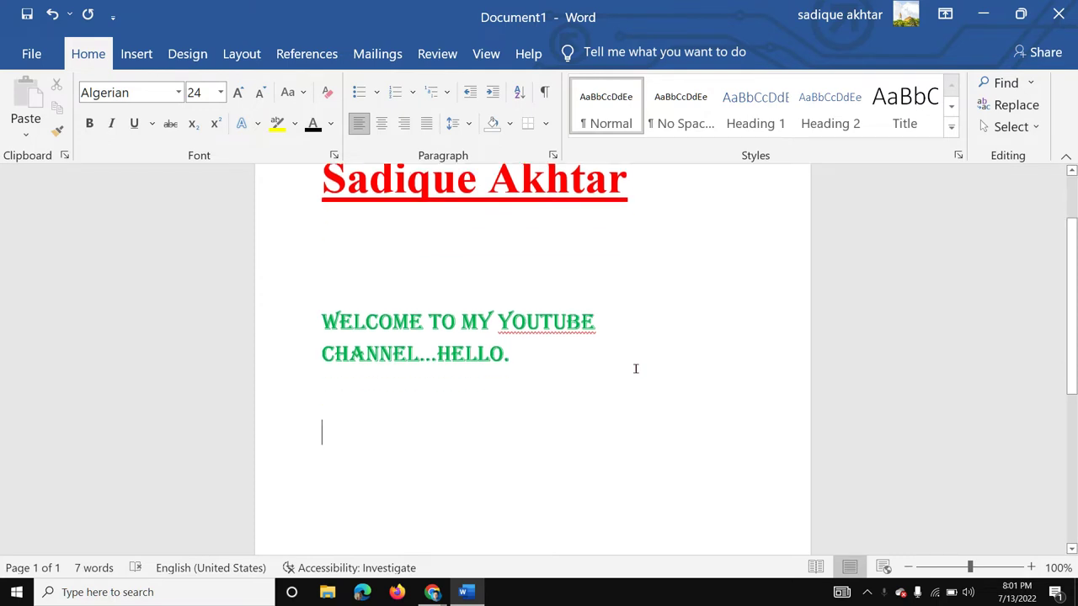
{"action": "left_click", "coordinate": [177, 93]}
- Type 'How to copy text properties in Word' in Times New Roman on the empty line
{"action": "left_click", "coordinate": [134, 230]}
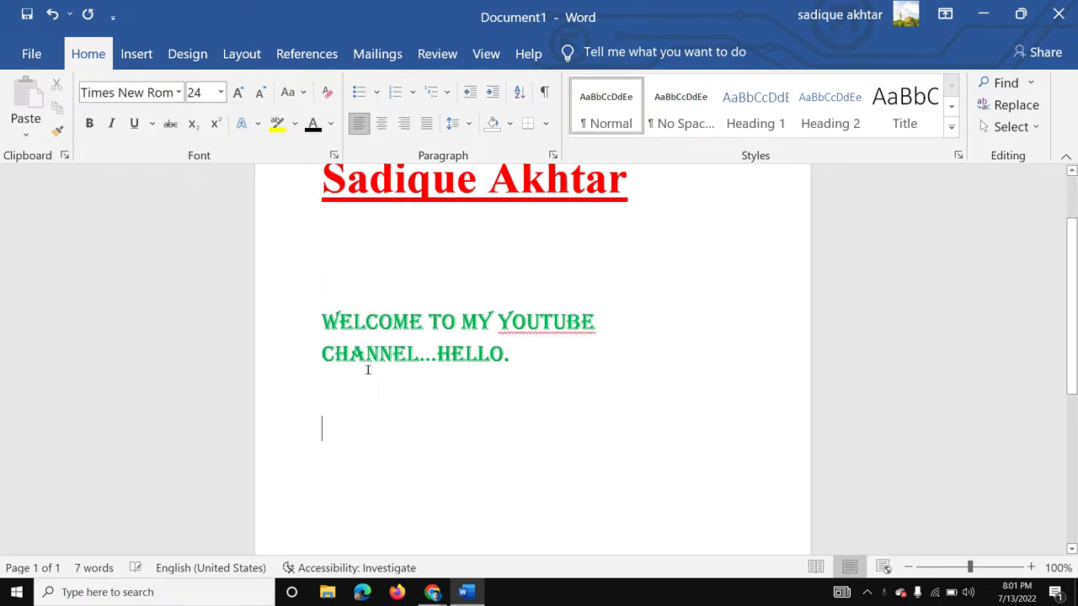
{"action": "type", "text": "\"How to co"}
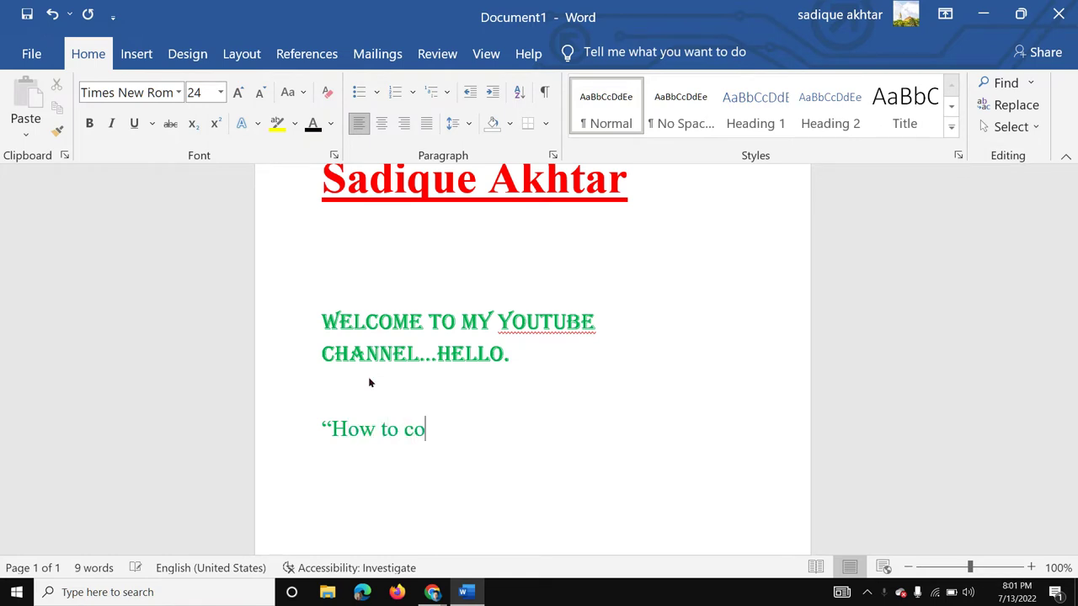
{"action": "type", "text": "py text properties in Wor"}
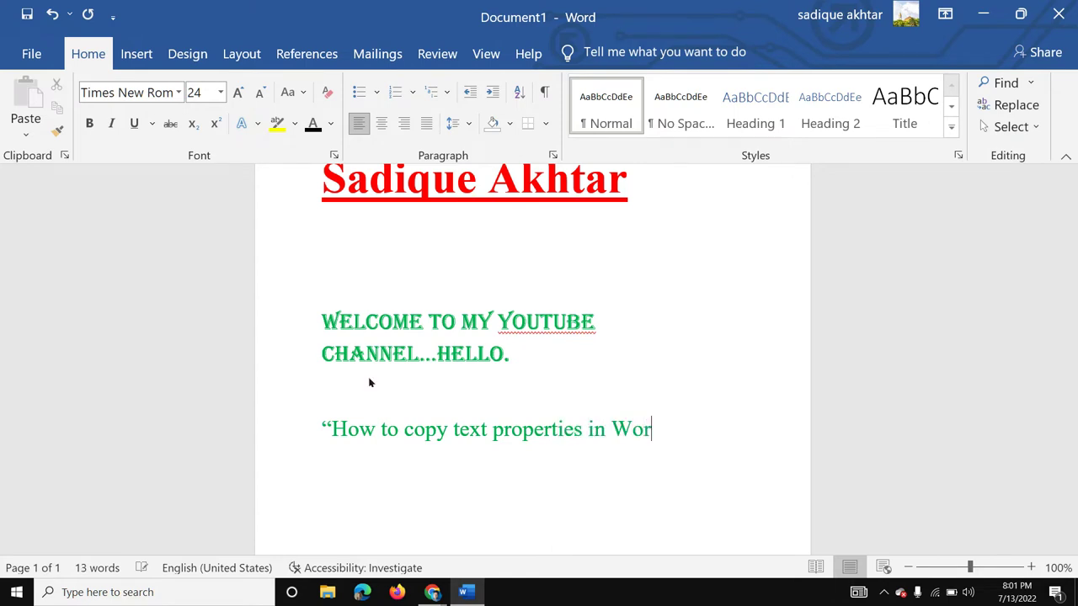
{"action": "type", "text": "d”"}
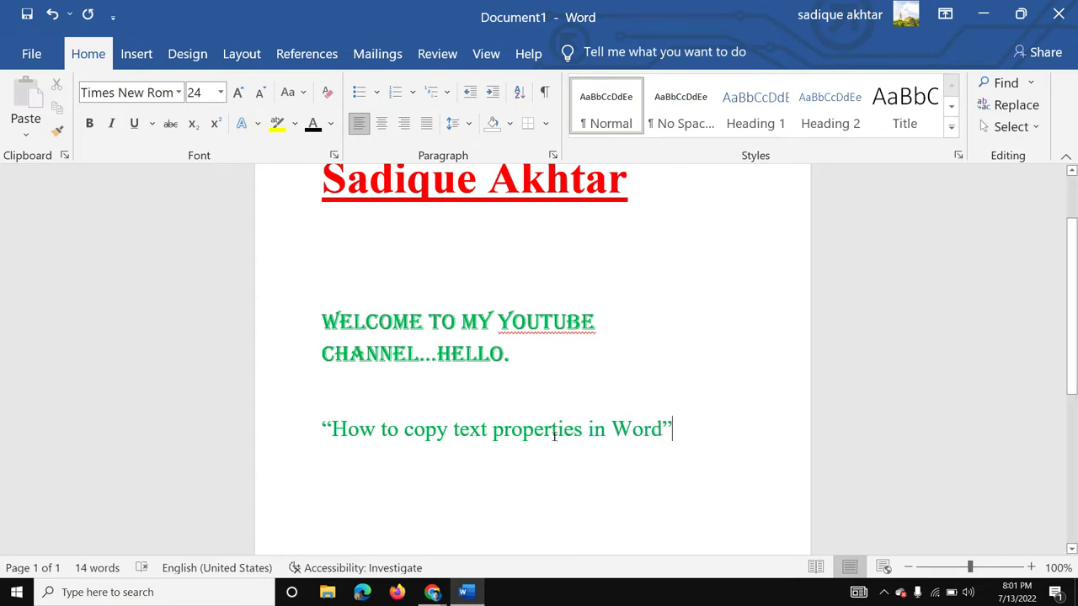
{"action": "scroll", "coordinate": [574, 441], "scroll_direction": "up", "scroll_amount": 1}
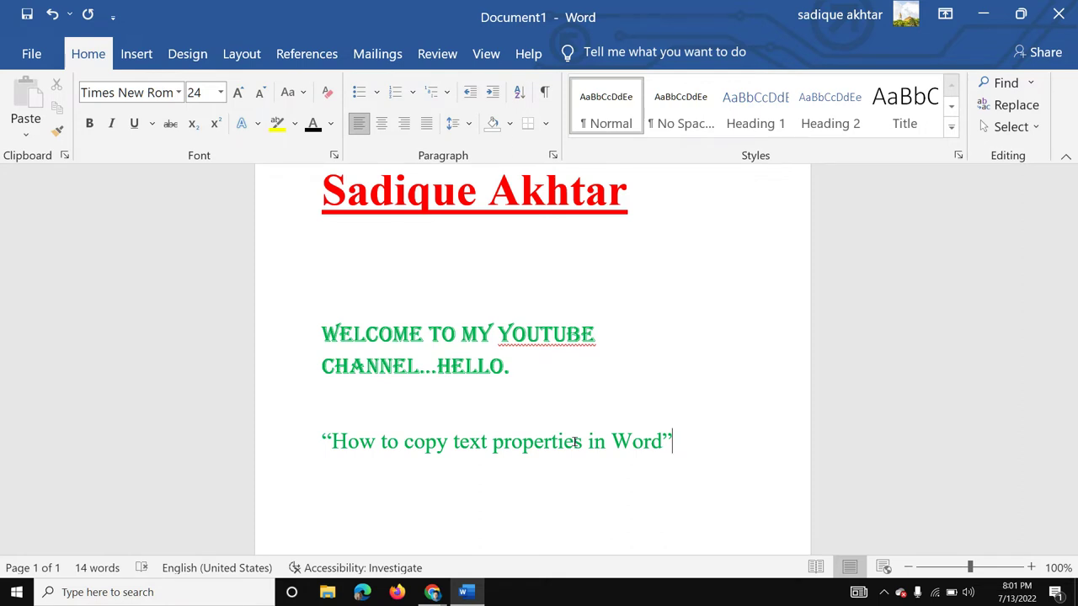
{"action": "triple_click", "coordinate": [509, 370]}
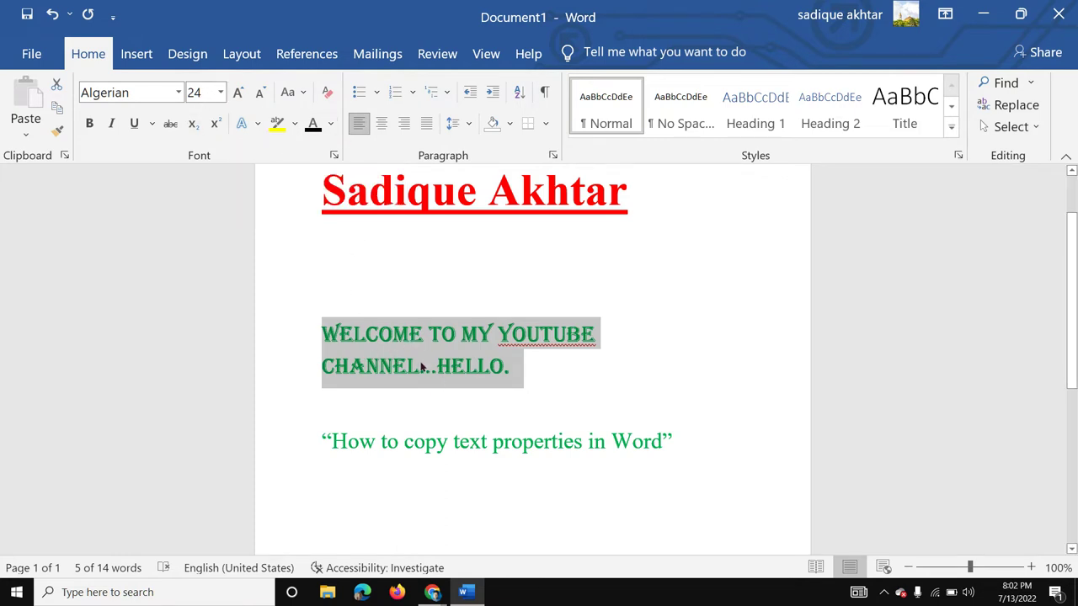
- Recolour the Algerian welcome paragraph Dark Red, leaving the quoted line green
{"action": "left_click_drag", "start_coordinate": [678, 444], "coordinate": [324, 452]}
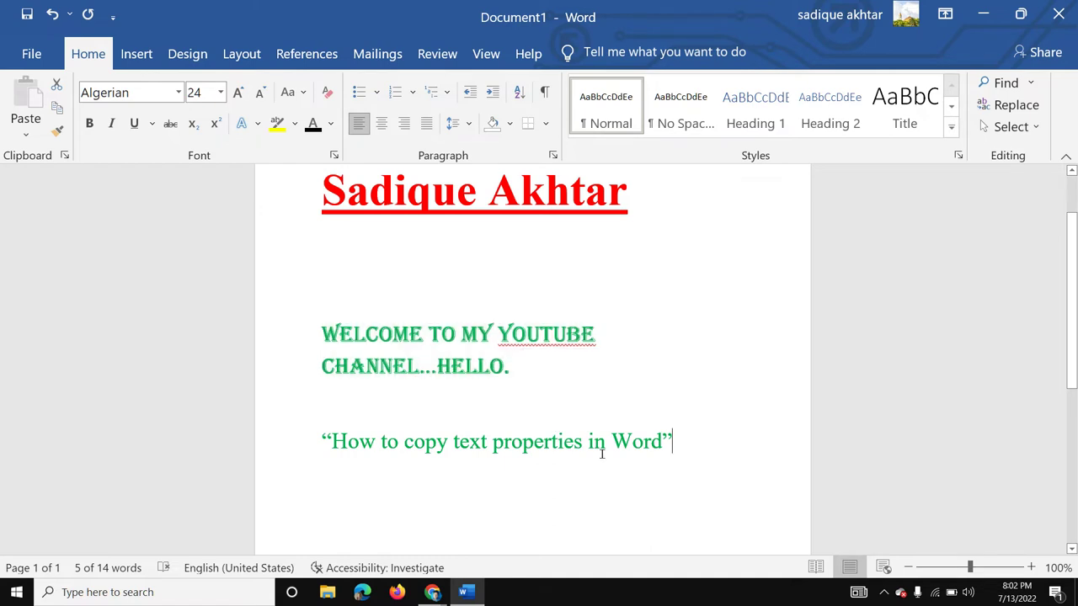
{"action": "left_click", "coordinate": [648, 338]}
{"action": "double_click", "coordinate": [257, 331]}
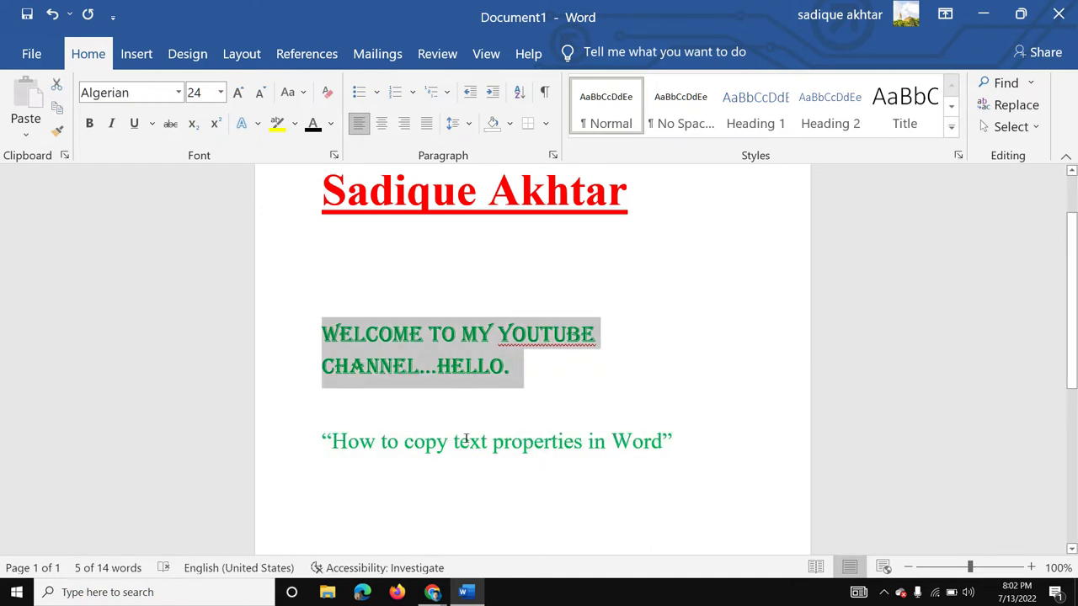
{"action": "left_click", "coordinate": [500, 448]}
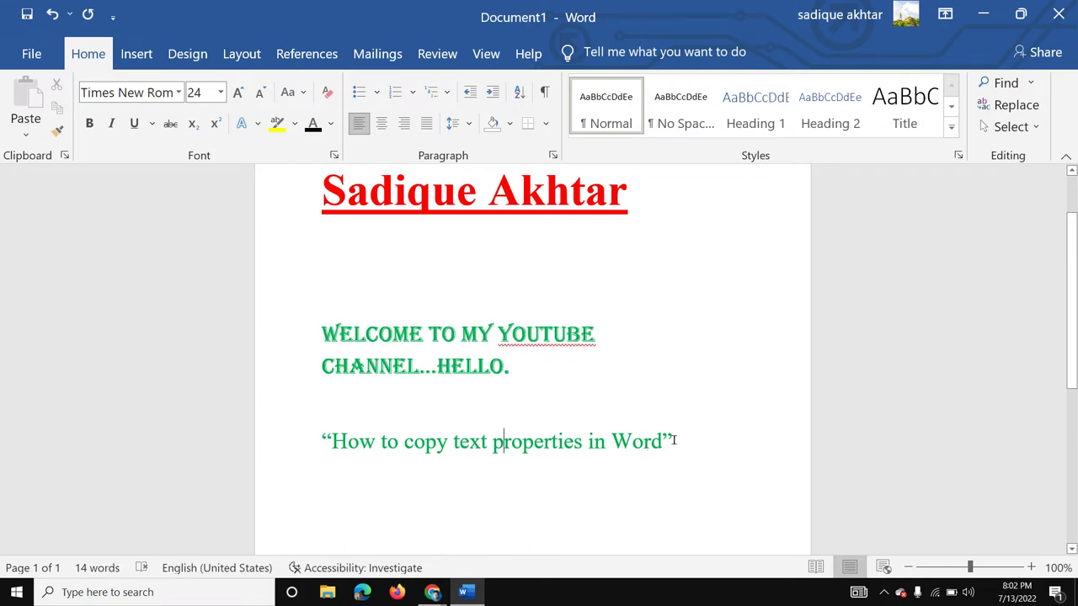
{"action": "left_click_drag", "start_coordinate": [524, 367], "coordinate": [319, 350]}
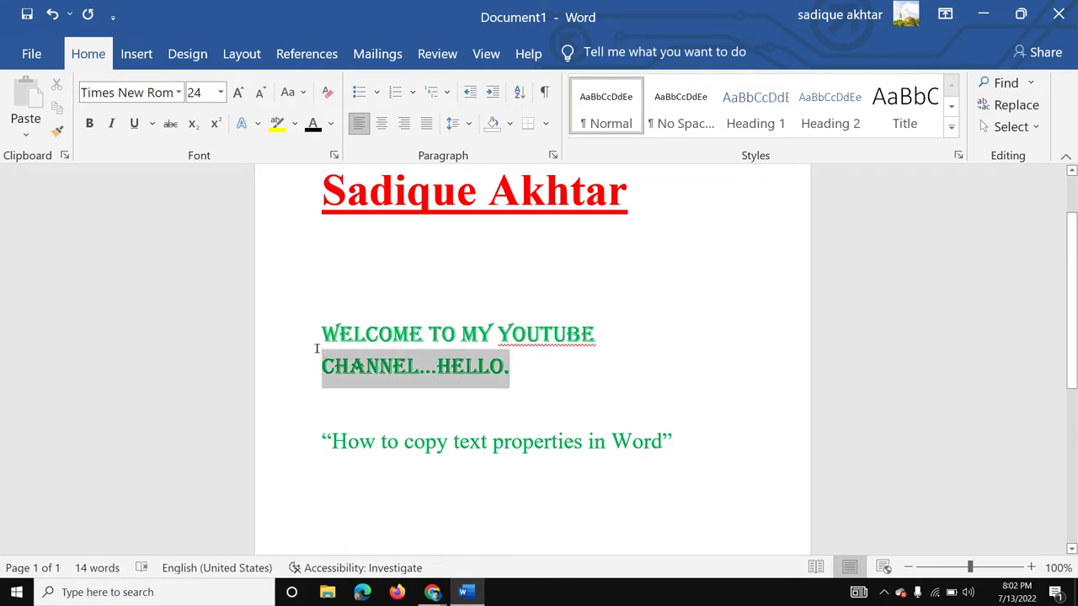
{"action": "left_click", "coordinate": [330, 124]}
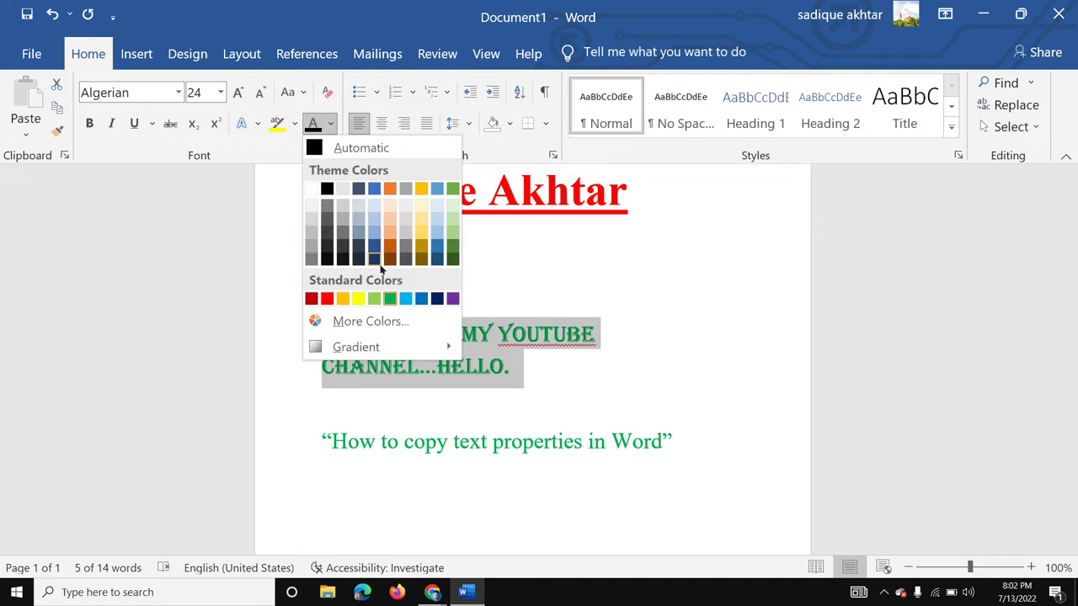
{"action": "left_click", "coordinate": [311, 299]}
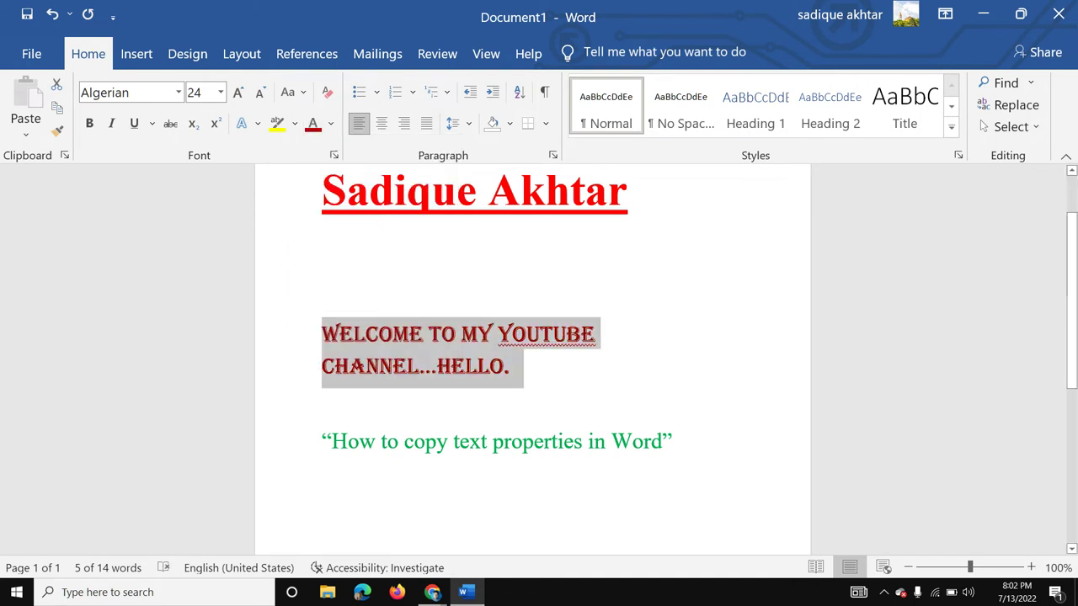
{"action": "left_click", "coordinate": [322, 405]}
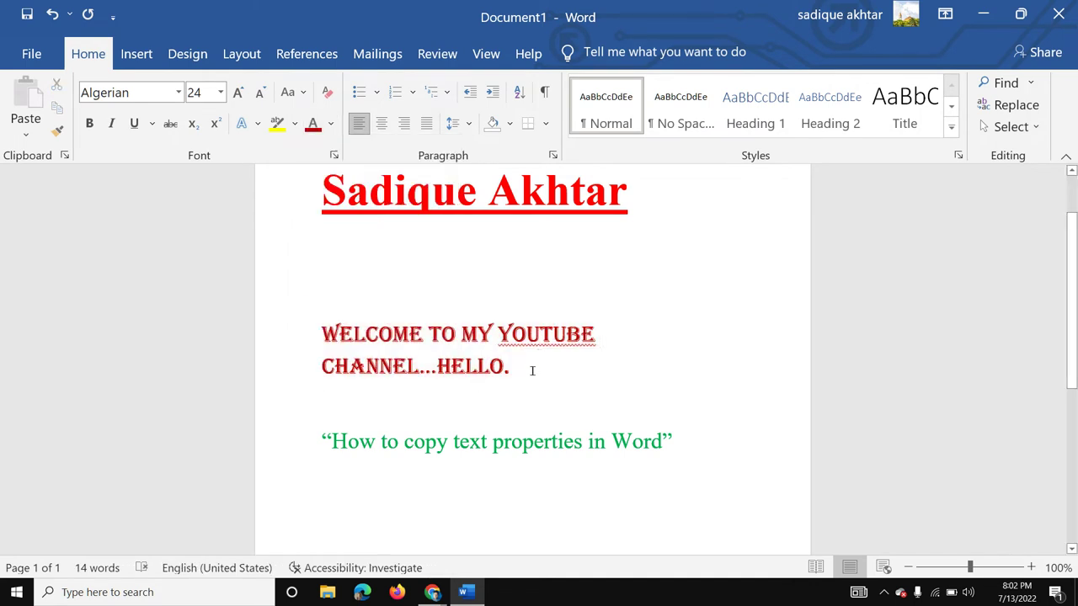
{"action": "left_click_drag", "start_coordinate": [671, 441], "coordinate": [345, 449]}
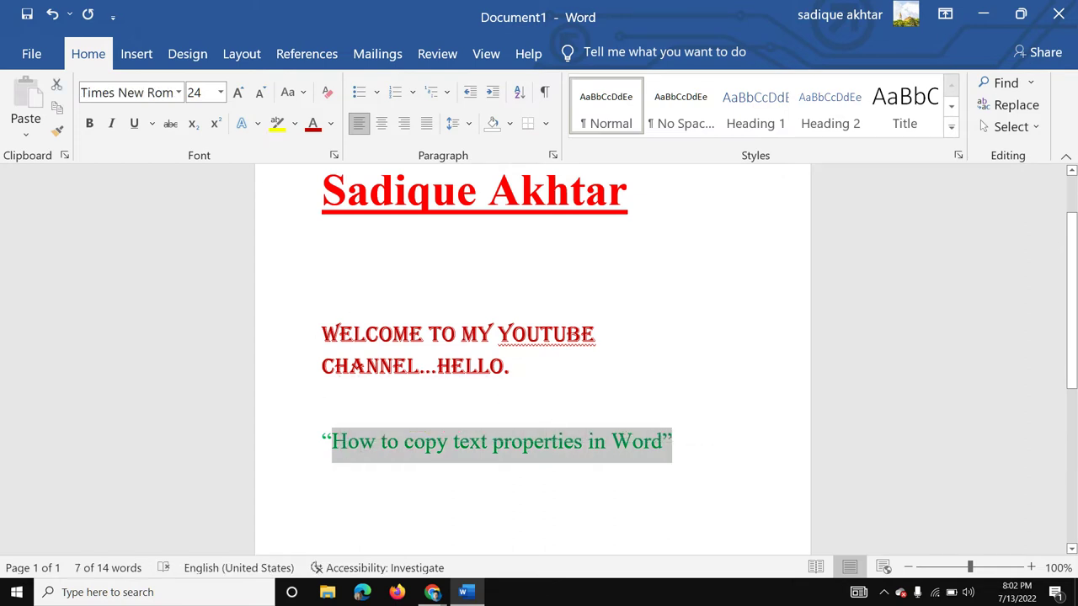
{"action": "left_click_drag", "start_coordinate": [519, 365], "coordinate": [329, 330]}
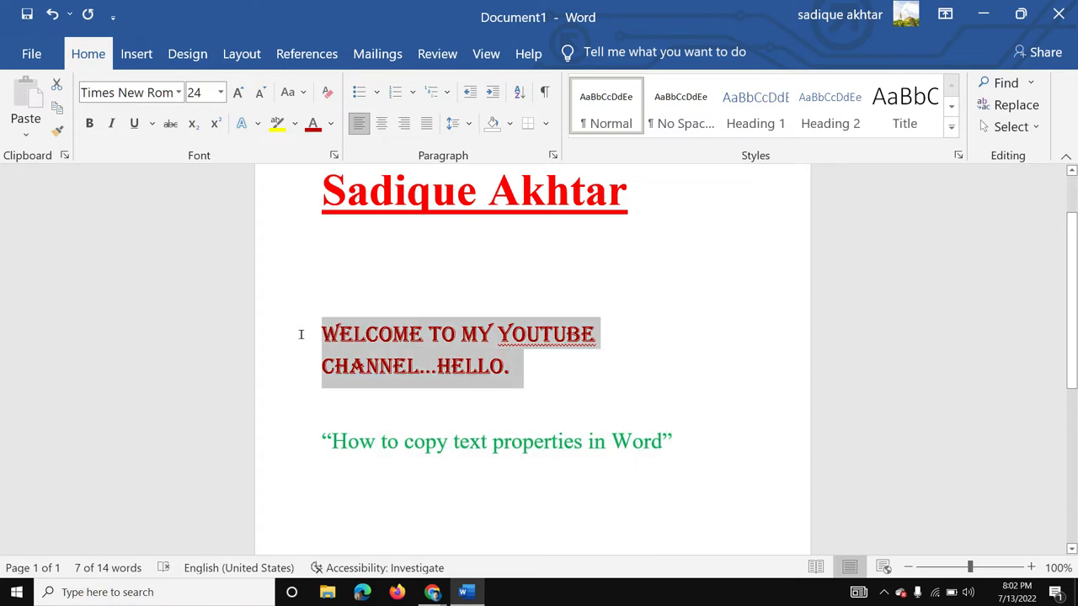
{"action": "left_click_drag", "start_coordinate": [510, 368], "coordinate": [502, 371]}
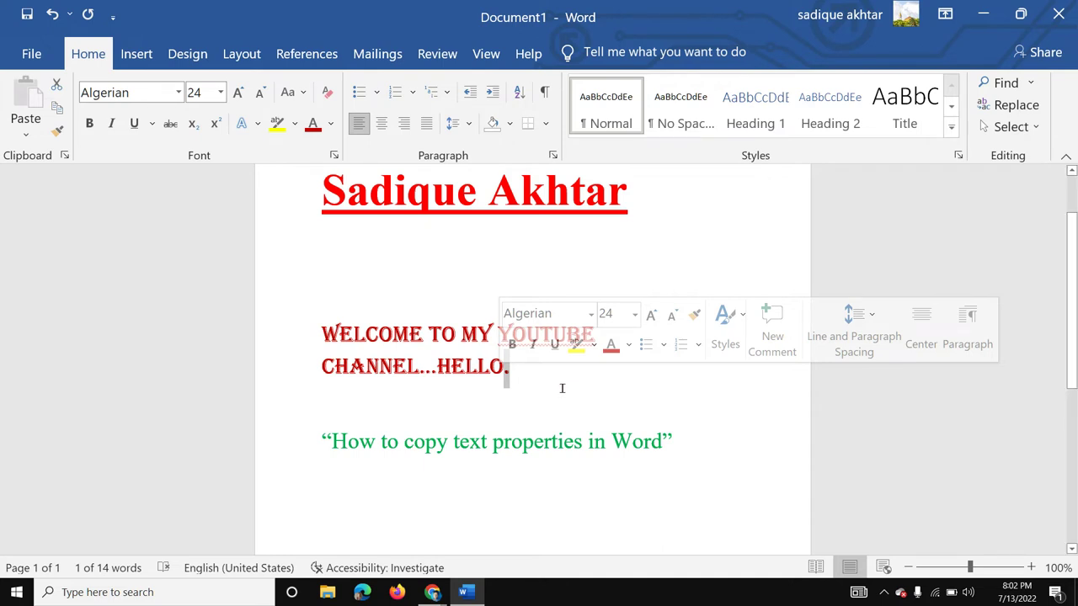
- Start a black line below the quoted line reading 'Ctrl + shift + c = Text Propert'
{"action": "left_click", "coordinate": [716, 446]}
{"action": "key", "text": "Return"}
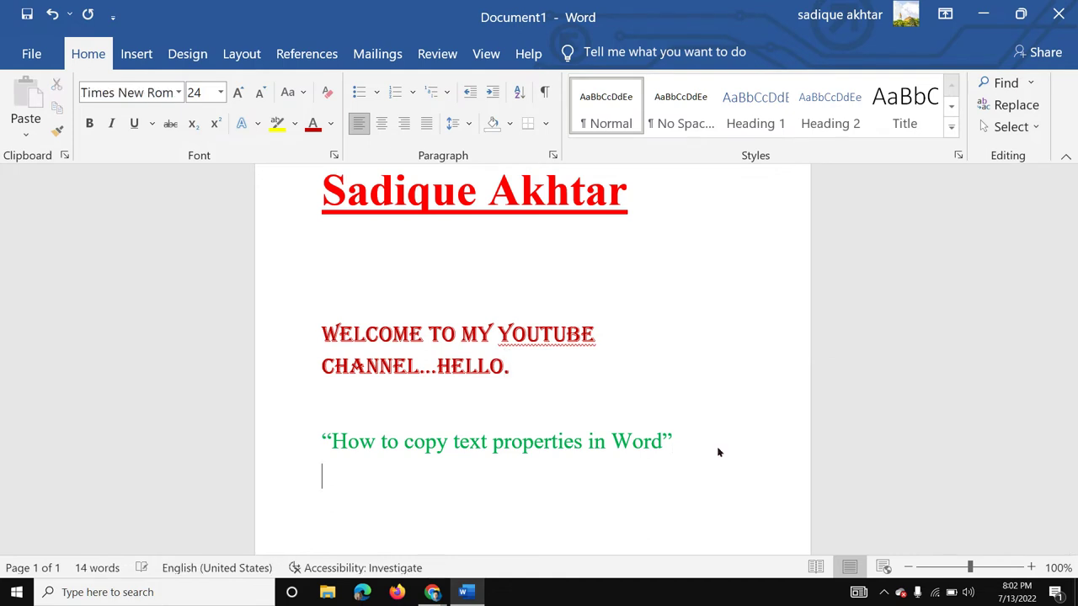
{"action": "left_click", "coordinate": [330, 124]}
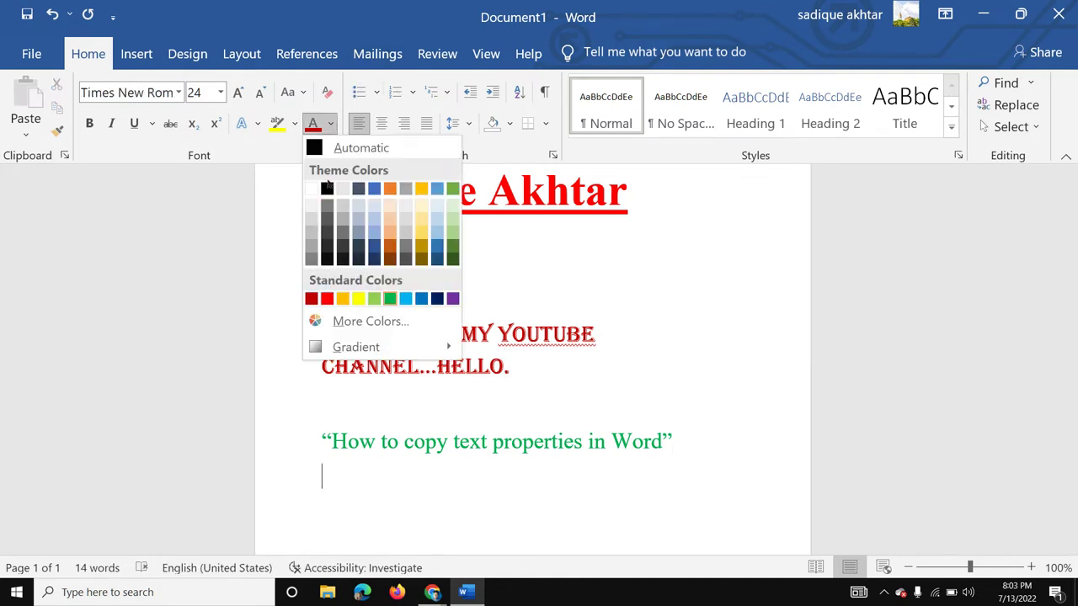
{"action": "key", "text": "Escape"}
{"action": "scroll", "coordinate": [425, 446], "scroll_direction": "down", "scroll_amount": 2}
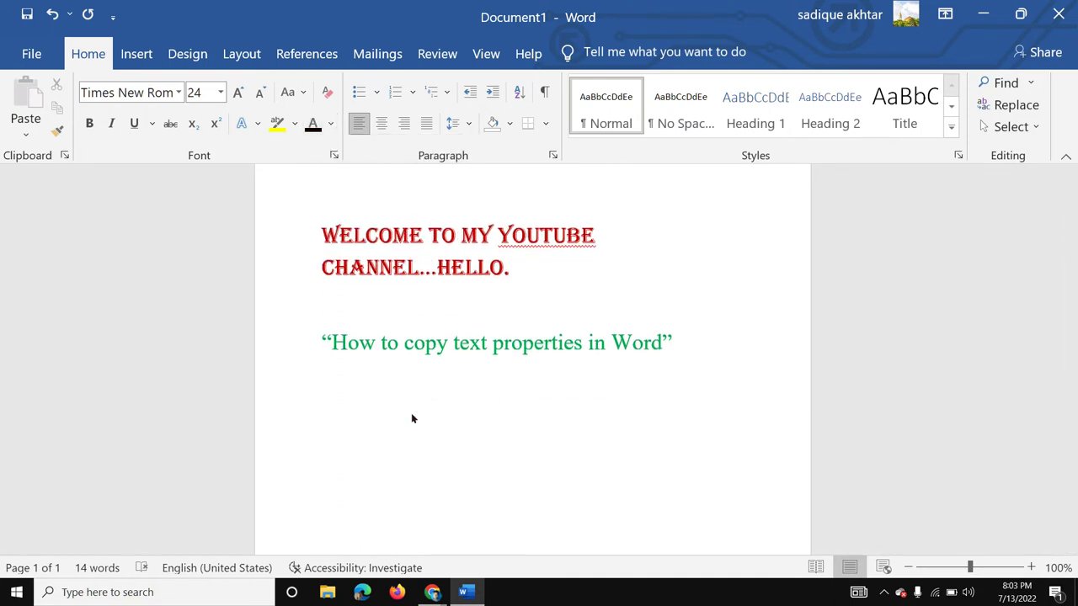
{"action": "type", "text": "ctrl "}
{"action": "type", "text": "+ shi"}
{"action": "type", "text": "ft + c = "}
{"action": "type", "text": "Text Propert"}
- Begin the 'Ctrl + shift +v' line and make line one end 'To copy Text Property'
{"action": "key", "text": "Return"}
{"action": "type", "text": "Ctrl + shift "}
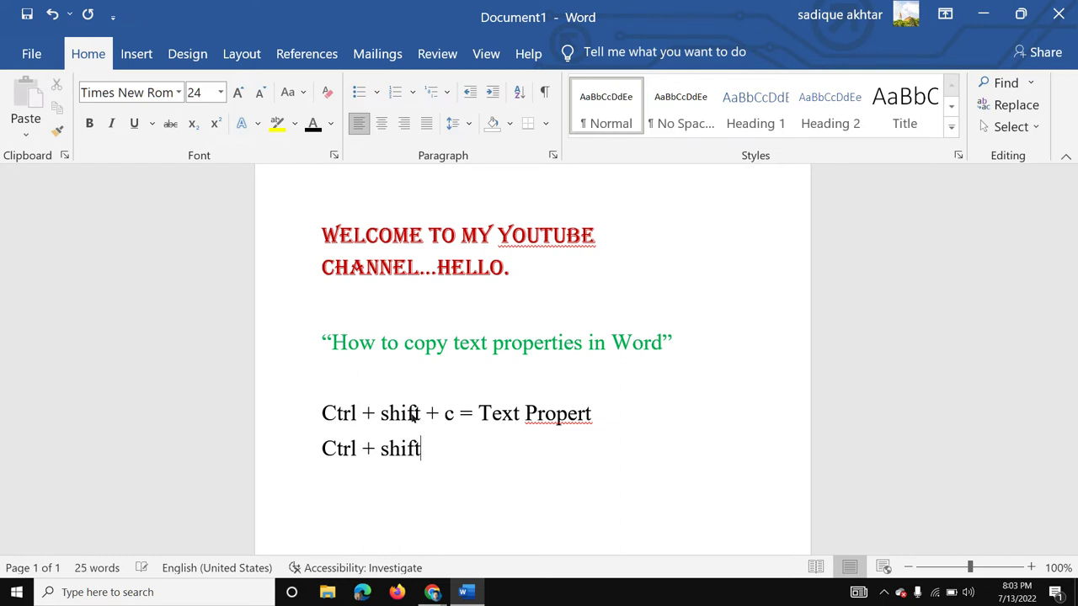
{"action": "type", "text": "+v = Te"}
{"action": "key", "text": "Left"}
{"action": "key", "text": "Left"}
{"action": "type", "text": "To ci"}
{"action": "key", "text": "BackSpace"}
{"action": "type", "text": "opy"}
{"action": "key", "text": "Right"}
{"action": "key", "text": "Right"}
{"action": "key", "text": "Right"}
{"action": "key", "text": "Right"}
{"action": "key", "text": "Right"}
{"action": "key", "text": "Right"}
{"action": "type", "text": "y"}
- Make the second line read 'Ctrl + shift +v = To paste Text Propert'
{"action": "key", "text": "Down"}
{"action": "key", "text": "BackSpace"}
{"action": "type", "text": "o "}
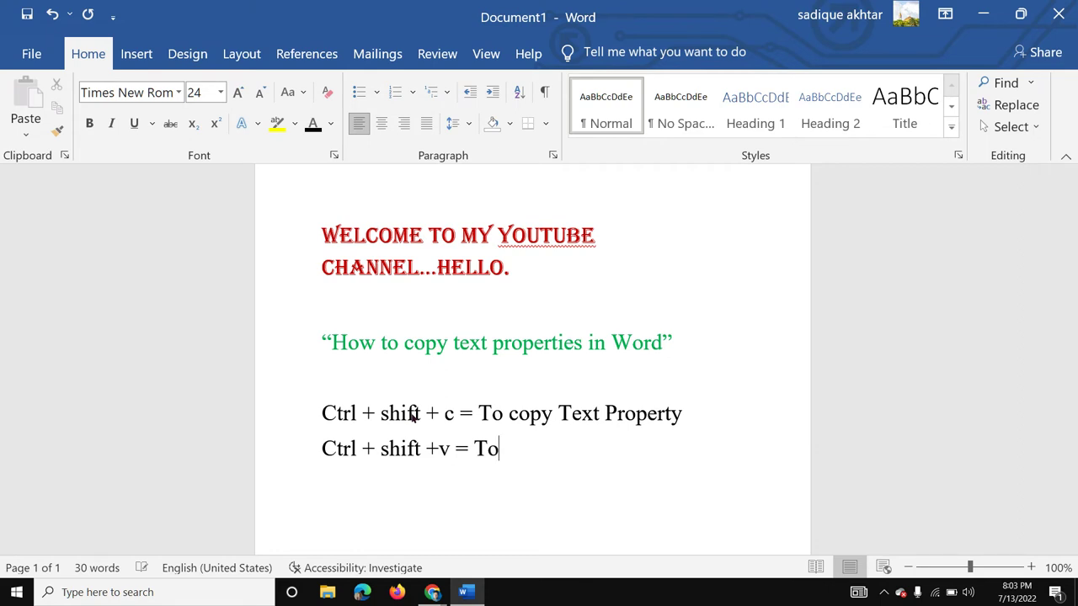
{"action": "type", "text": "paste "}
{"action": "type", "text": "Text"}
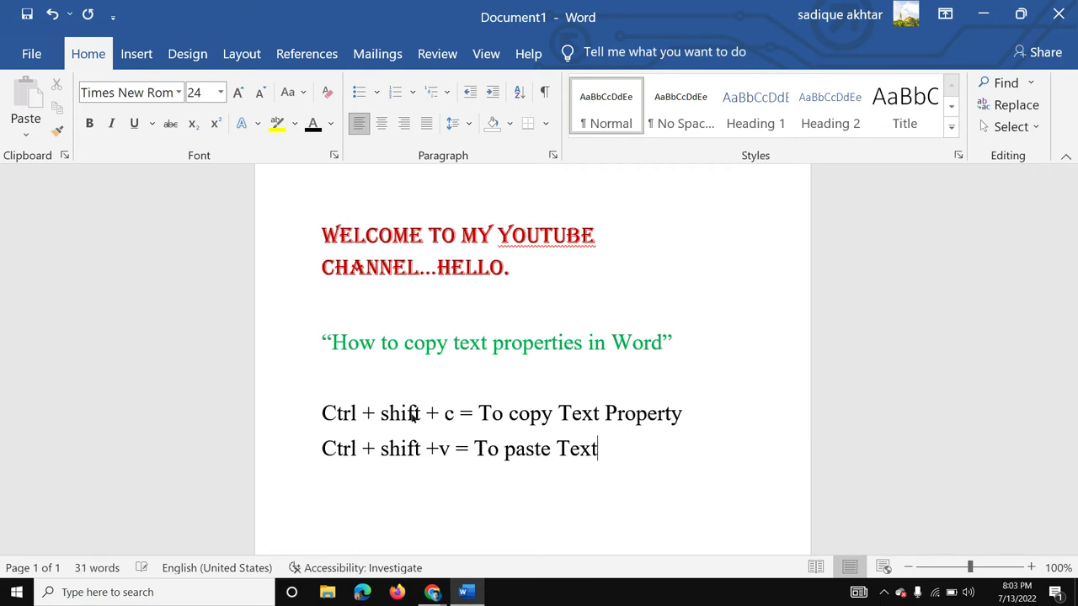
{"action": "type", "text": " Propert"}
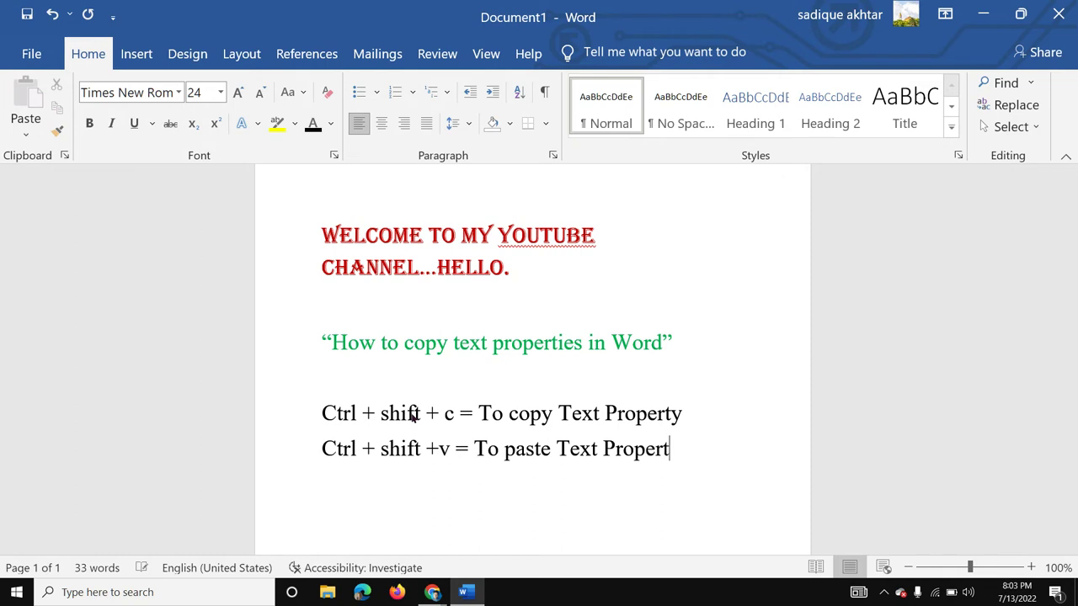
{"action": "left_click", "coordinate": [511, 271]}
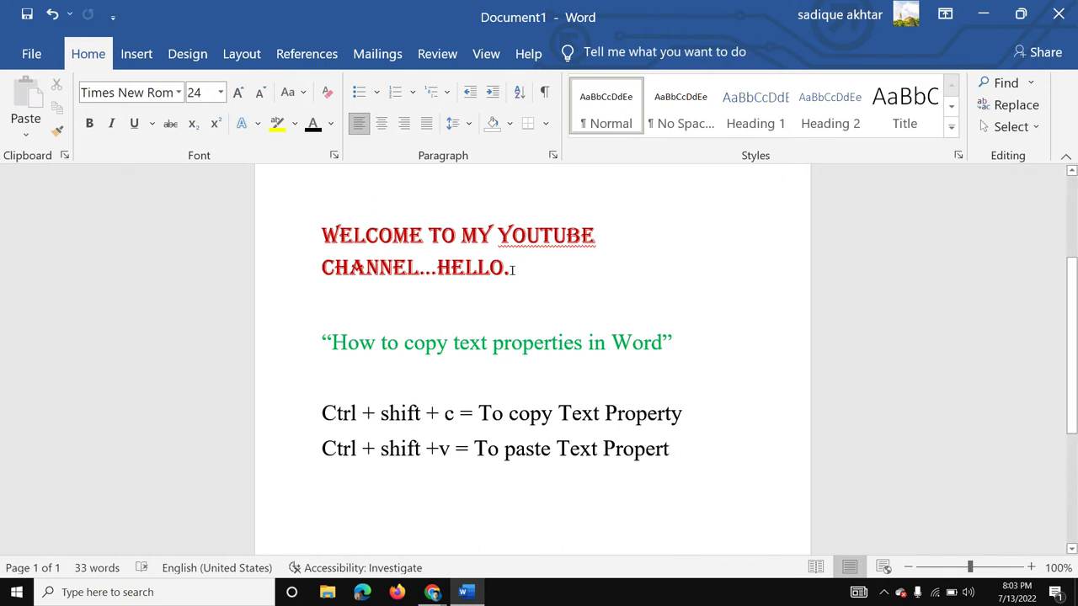
- Copy the red Algerian welcome-text formatting onto the green quoted line with Ctrl+Shift+V
{"action": "left_click_drag", "start_coordinate": [512, 270], "coordinate": [348, 230]}
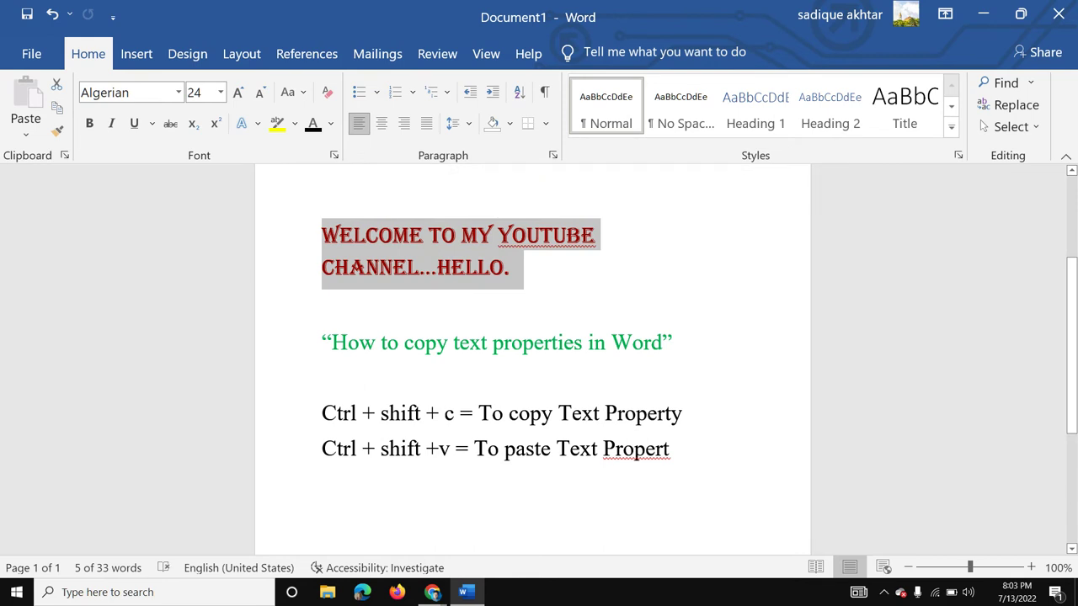
{"action": "left_click_drag", "start_coordinate": [682, 341], "coordinate": [321, 346]}
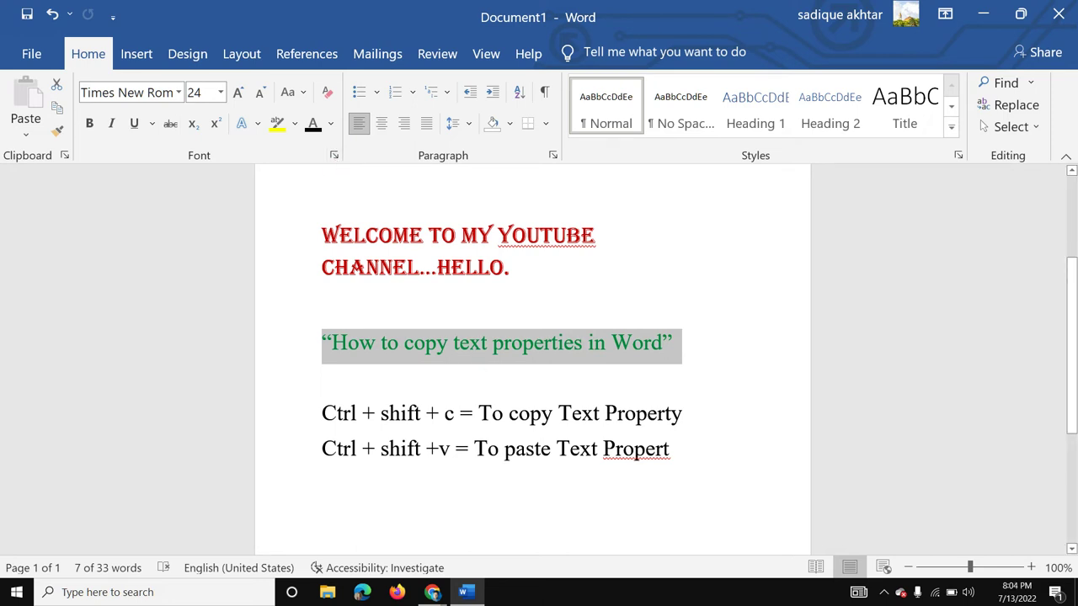
{"action": "key", "text": "ctrl+shift+v"}
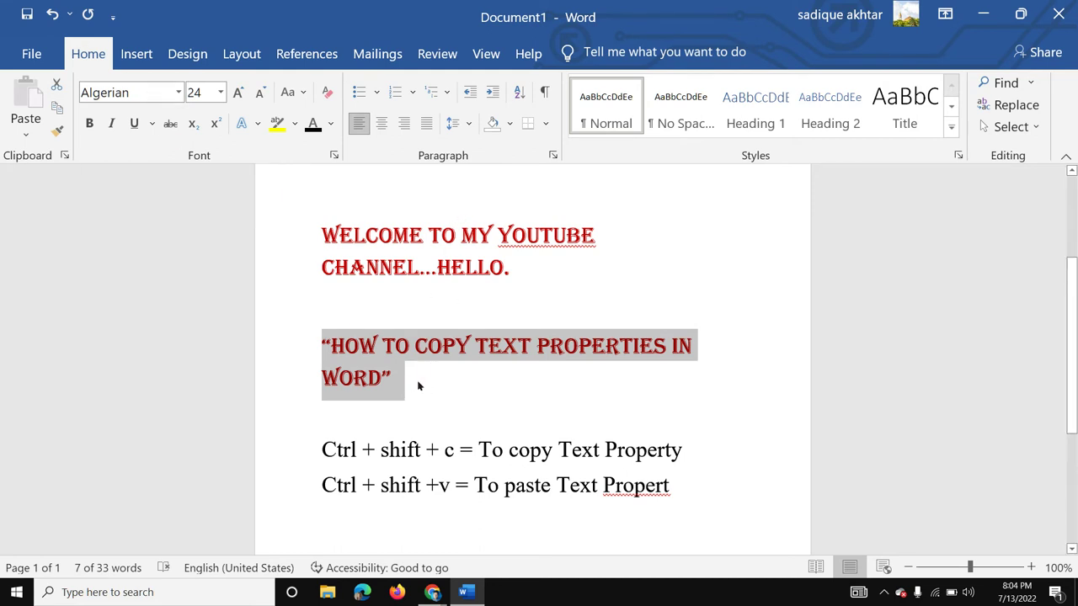
{"action": "scroll", "coordinate": [416, 380], "scroll_direction": "up", "scroll_amount": 1}
{"action": "scroll", "coordinate": [416, 380], "scroll_direction": "up", "scroll_amount": 3}
{"action": "scroll", "coordinate": [416, 383], "scroll_direction": "down", "scroll_amount": 1}
{"action": "scroll", "coordinate": [416, 381], "scroll_direction": "up", "scroll_amount": 1}
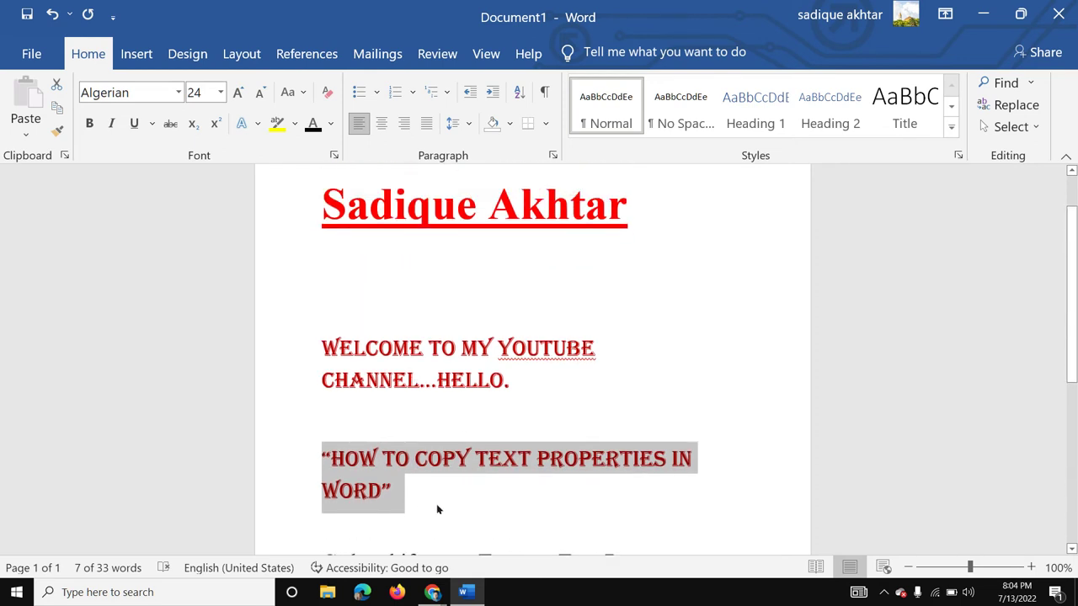
{"action": "scroll", "coordinate": [436, 504], "scroll_direction": "down", "scroll_amount": 5}
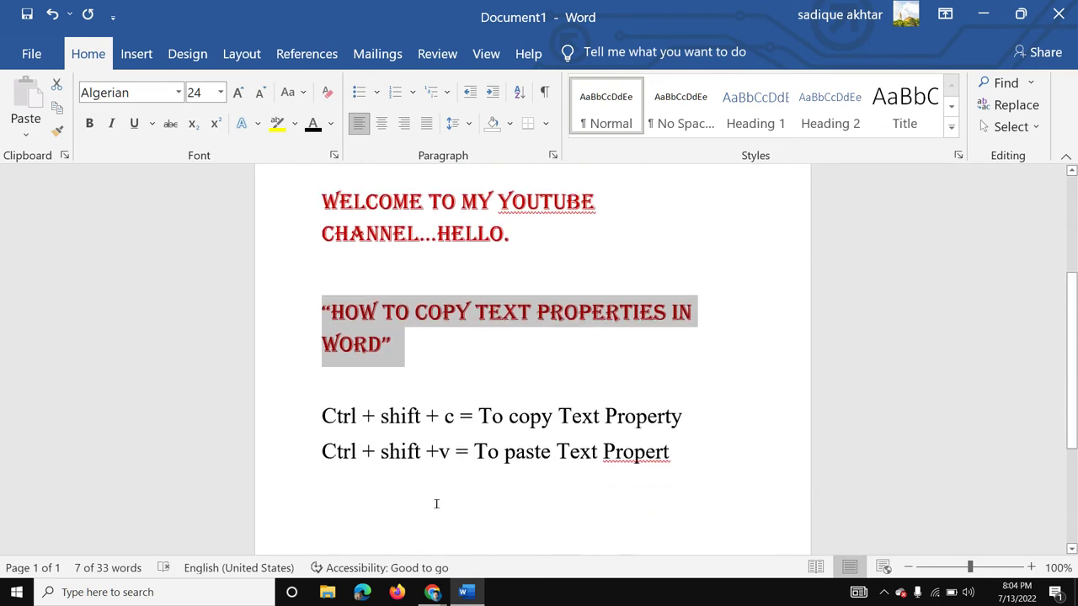
- Complete 'Propert' as 'Property' at the end of the second shortcut line
{"action": "left_click", "coordinate": [673, 457]}
{"action": "type", "text": "y"}
{"action": "scroll", "coordinate": [674, 460], "scroll_direction": "up", "scroll_amount": 2}
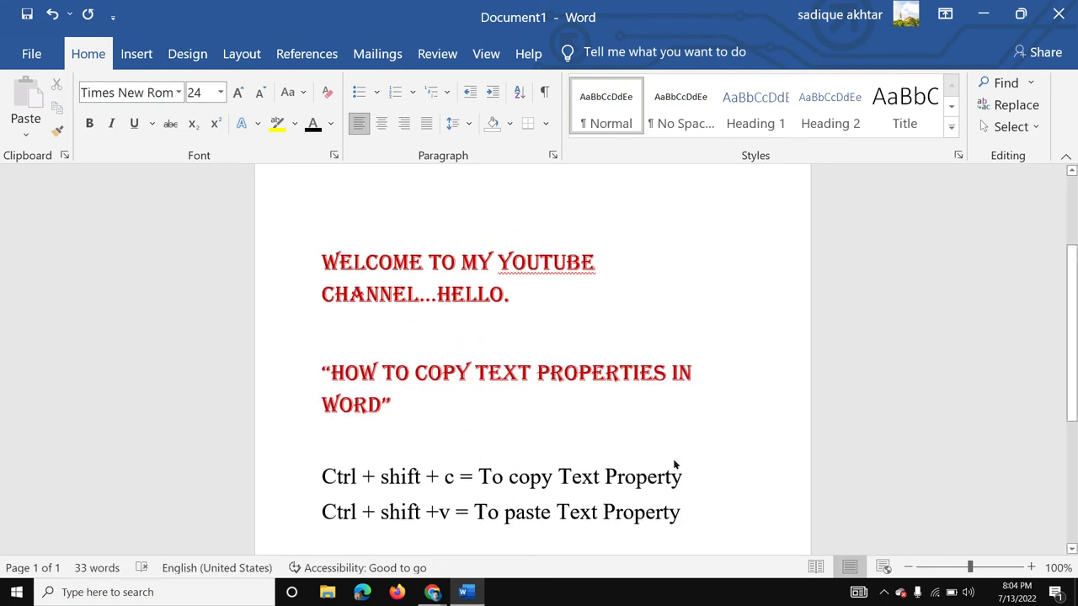
- Add a 'HEADING 1' line under the quoted title, after typing and deleting a test line
{"action": "left_click", "coordinate": [518, 403]}
{"action": "key", "text": "Return"}
{"action": "type", "text": "HI HELLO "}
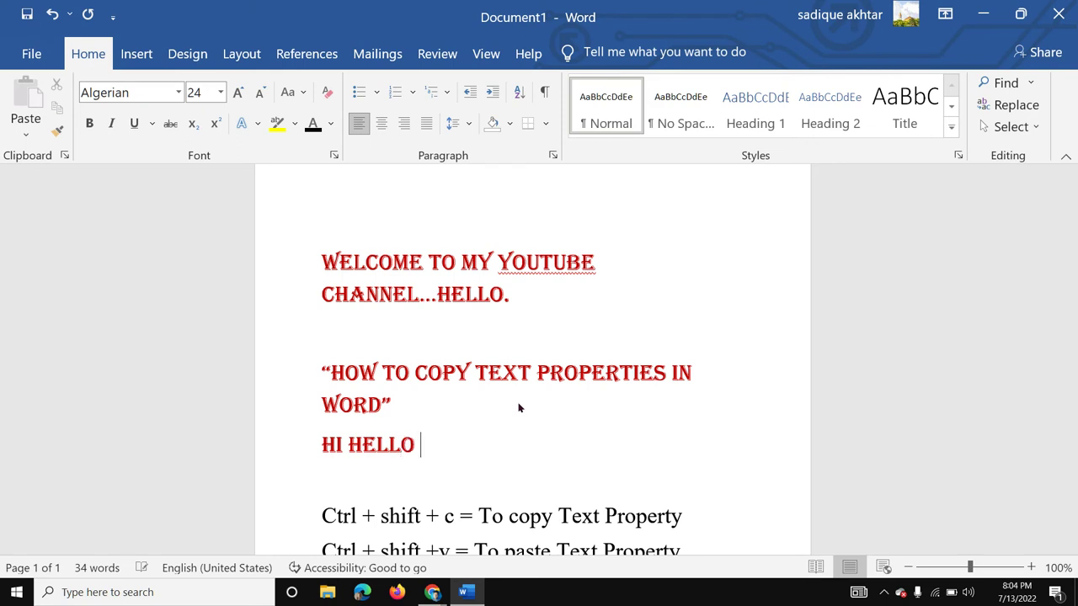
{"action": "type", "text": "HOW ARE YOU"}
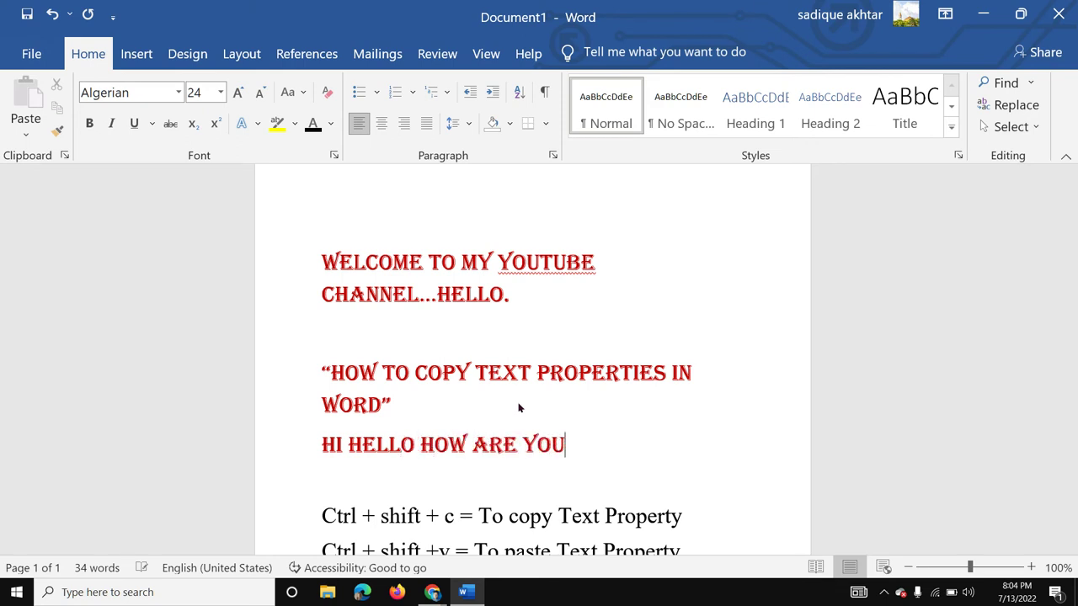
{"action": "left_click_drag", "start_coordinate": [577, 444], "coordinate": [328, 445]}
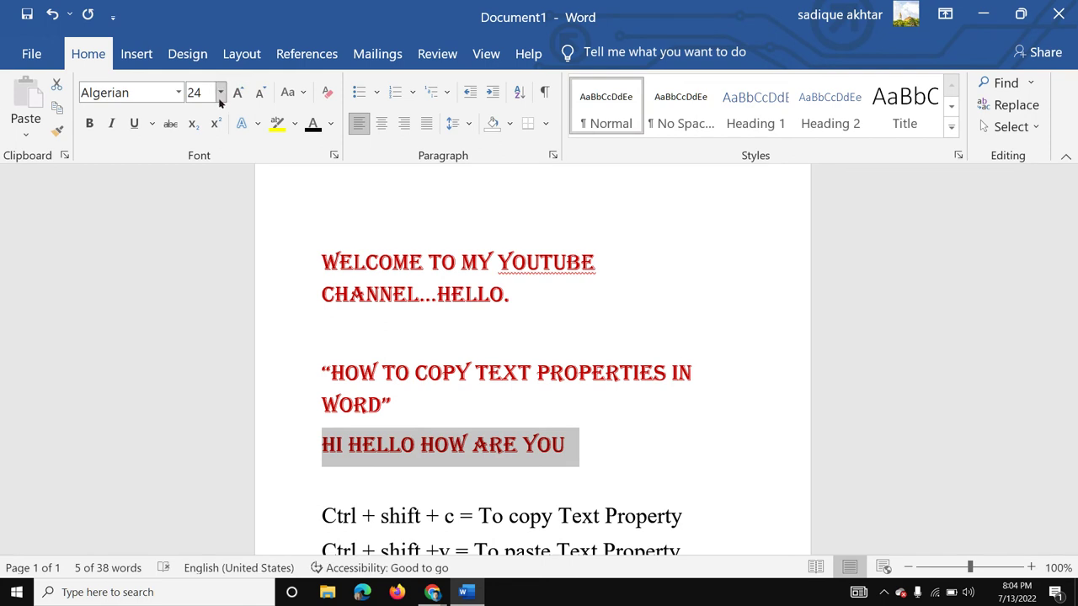
{"action": "key", "text": "BackSpace"}
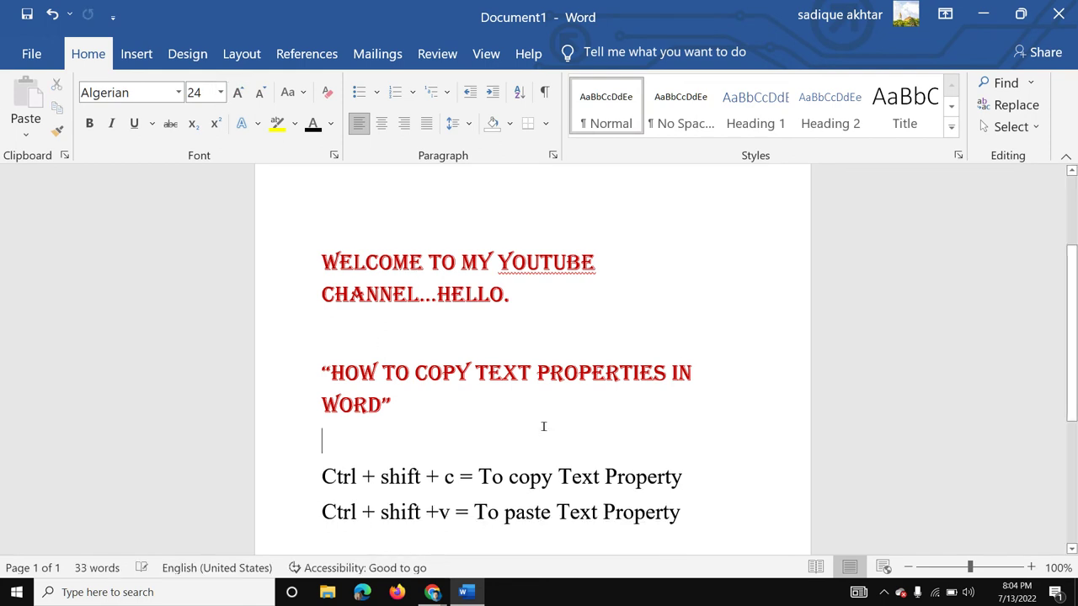
{"action": "type", "text": "HEADING 1"}
{"action": "scroll", "coordinate": [604, 349], "scroll_direction": "up", "scroll_amount": 3}
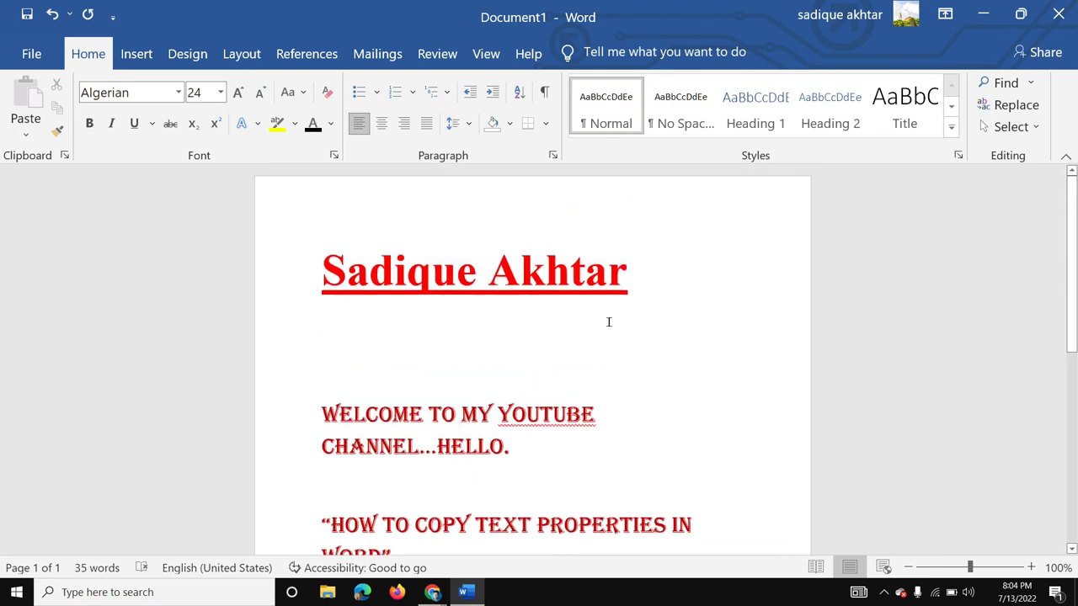
{"action": "left_click_drag", "start_coordinate": [640, 282], "coordinate": [345, 274]}
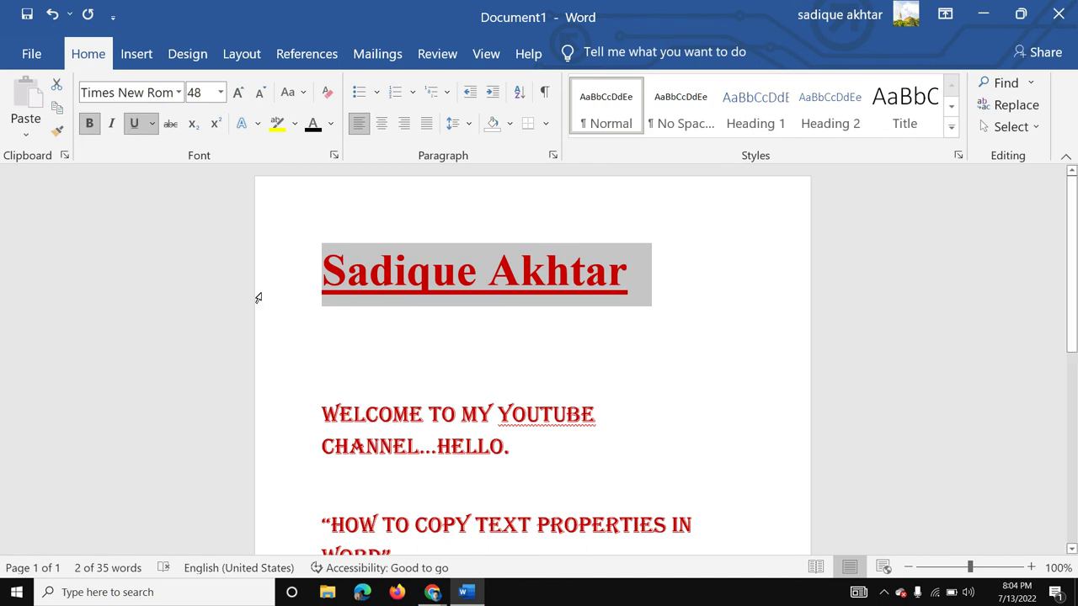
{"action": "scroll", "coordinate": [554, 405], "scroll_direction": "down", "scroll_amount": 3}
{"action": "scroll", "coordinate": [554, 405], "scroll_direction": "down", "scroll_amount": 2}
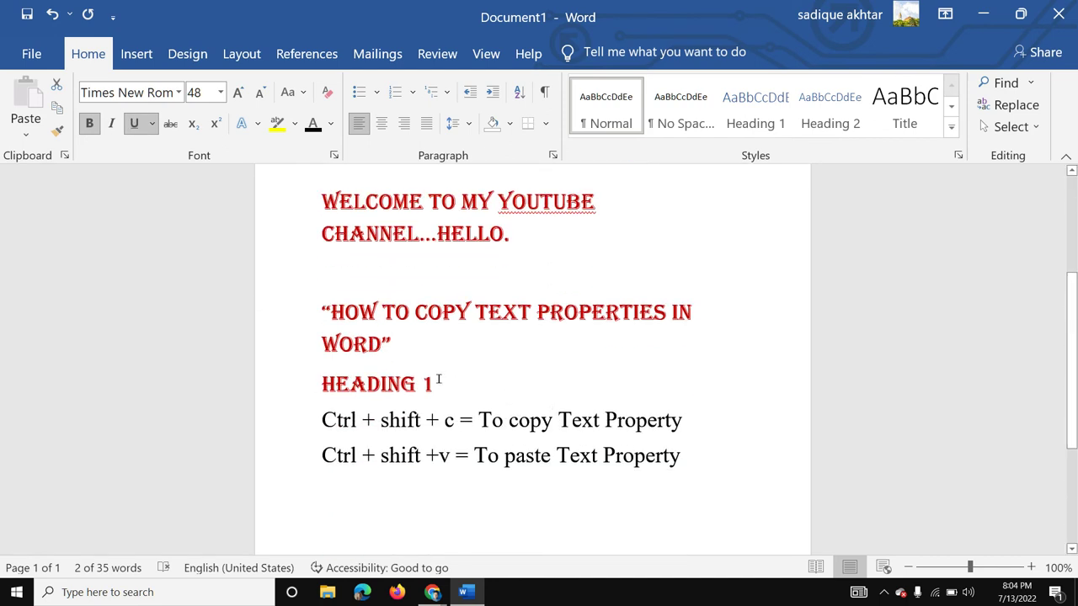
{"action": "left_click_drag", "start_coordinate": [433, 384], "coordinate": [317, 384]}
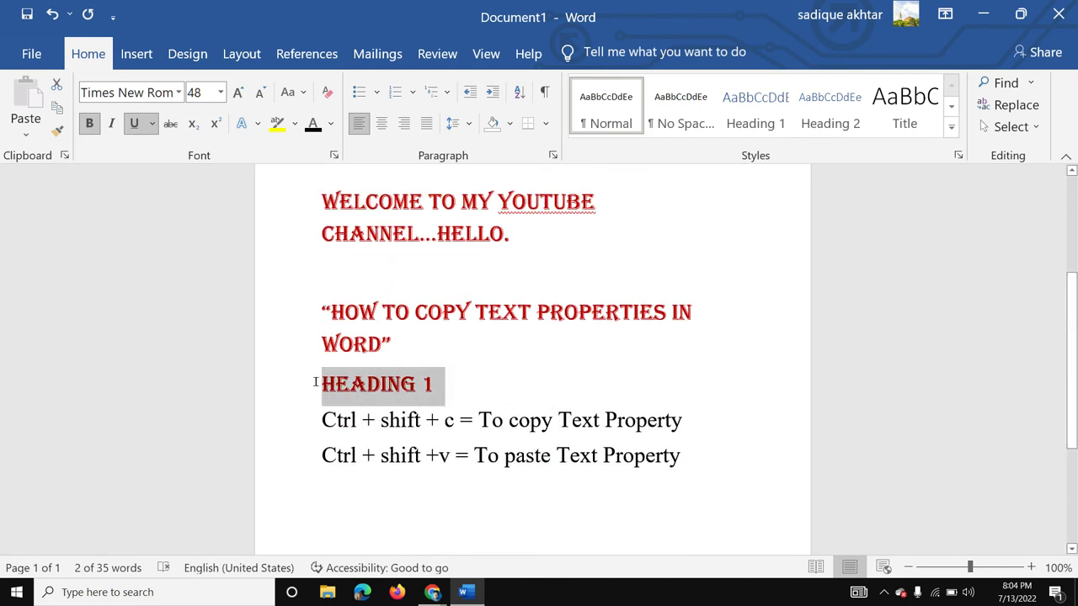
{"action": "left_click", "coordinate": [177, 95]}
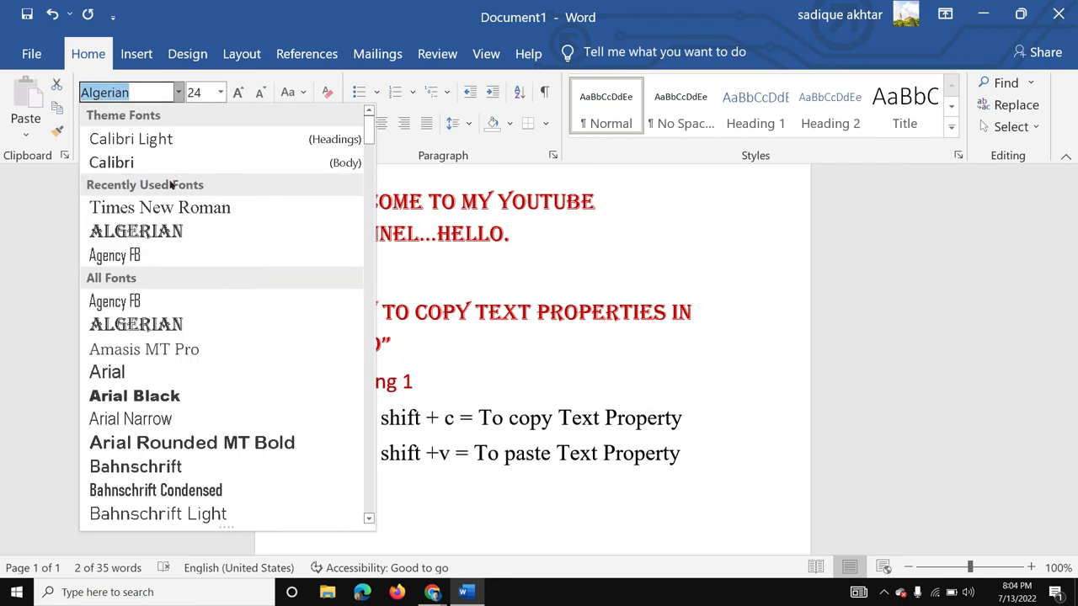
{"action": "left_click", "coordinate": [63, 279]}
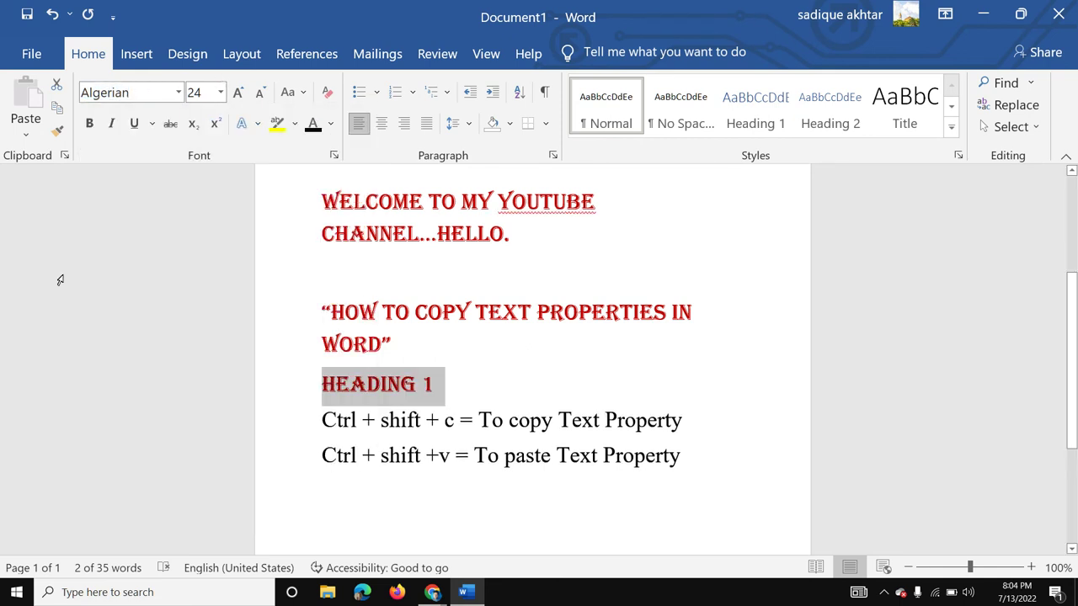
{"action": "scroll", "coordinate": [416, 352], "scroll_direction": "up", "scroll_amount": 5}
{"action": "left_click_drag", "start_coordinate": [631, 267], "coordinate": [600, 267]}
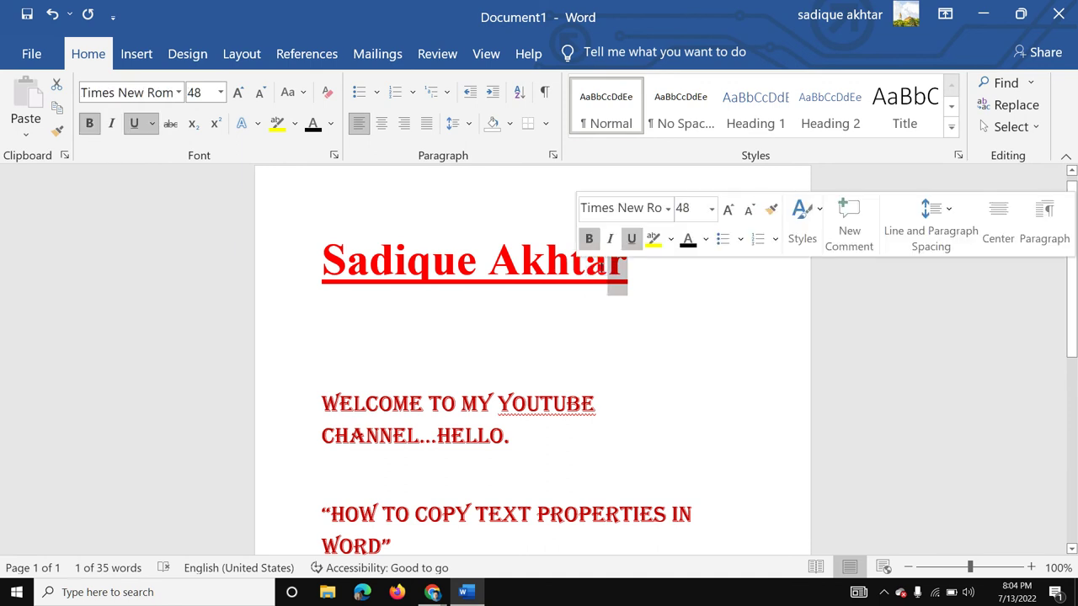
{"action": "scroll", "coordinate": [600, 267], "scroll_direction": "down", "scroll_amount": 3}
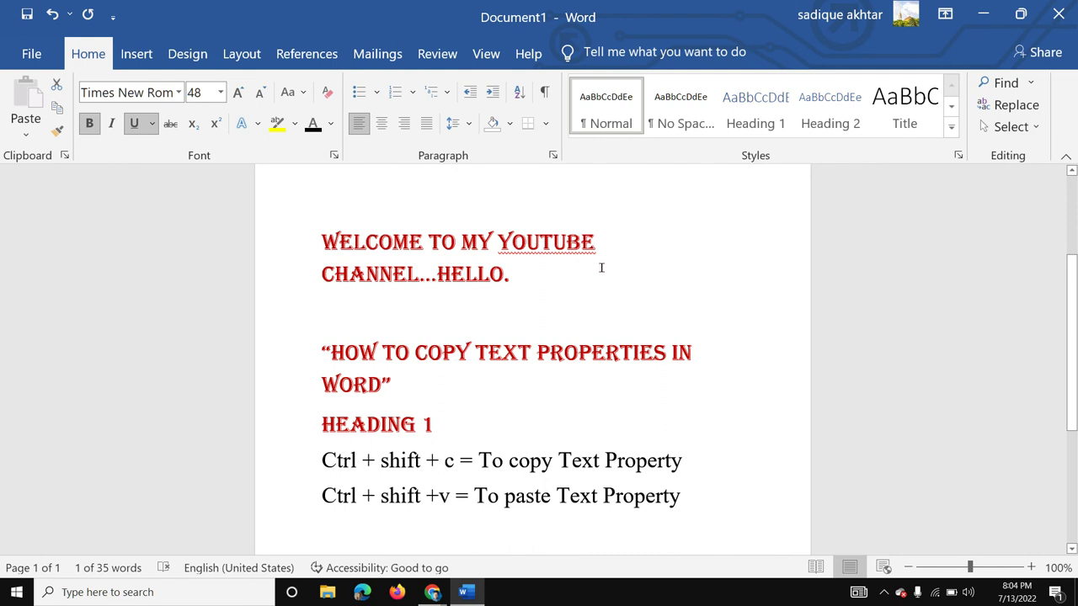
{"action": "scroll", "coordinate": [601, 266], "scroll_direction": "down", "scroll_amount": 3}
{"action": "left_click_drag", "start_coordinate": [431, 276], "coordinate": [342, 287]}
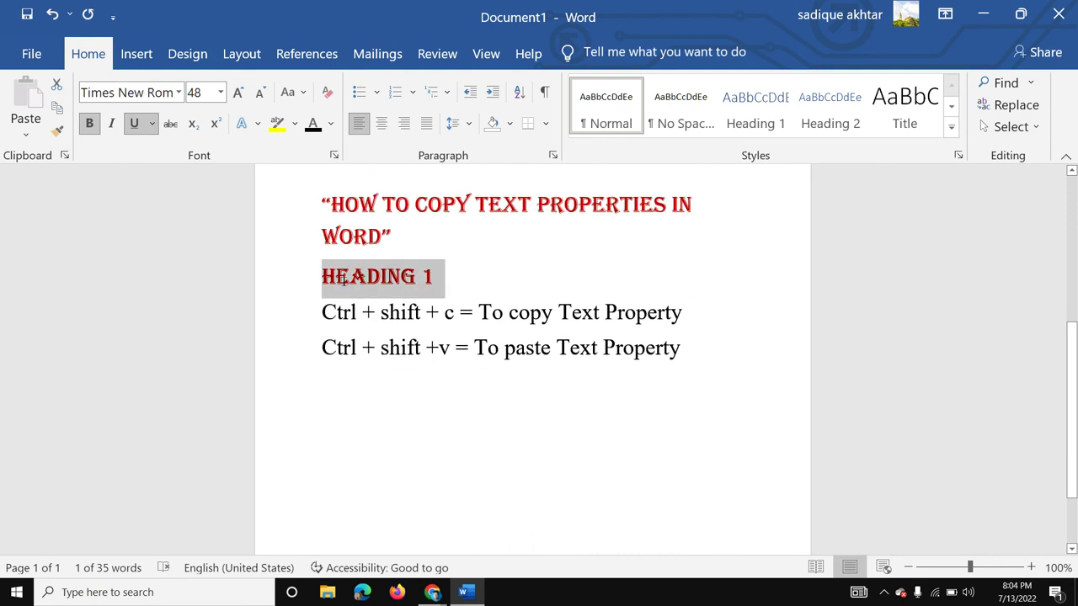
- Paste the title's bold, underlined red Times New Roman 48 pt format onto HEADING 1
{"action": "key", "text": "ctrl+shift+v"}
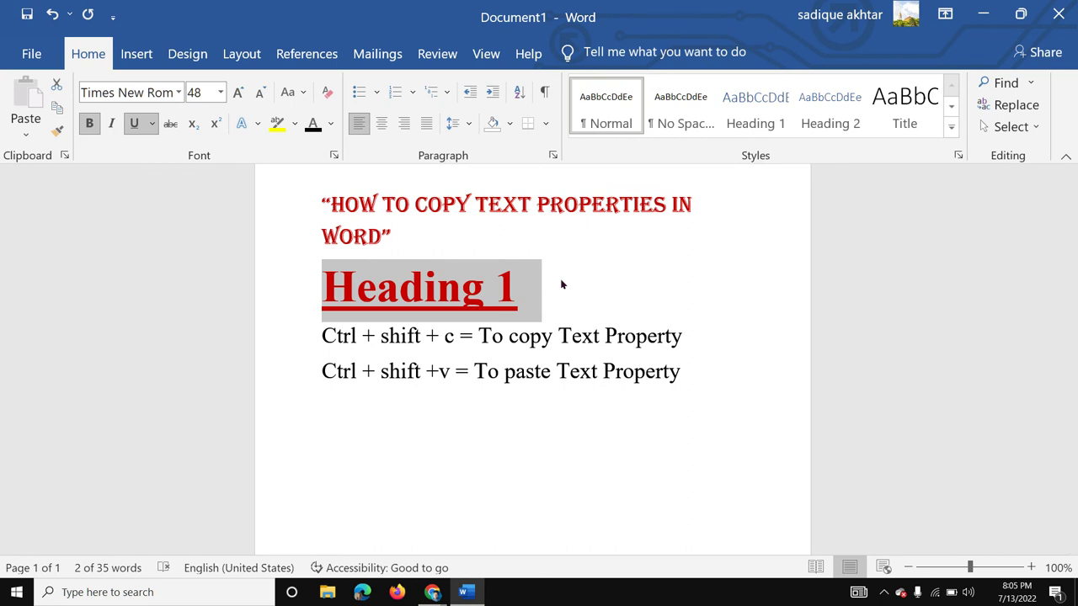
{"action": "left_click_drag", "start_coordinate": [687, 376], "coordinate": [319, 349]}
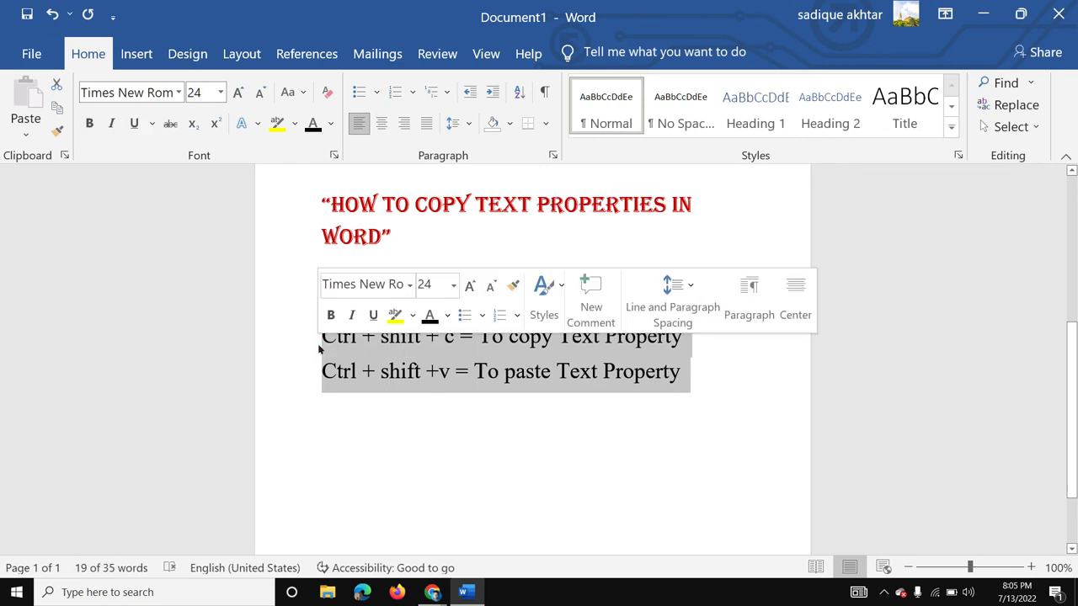
{"action": "left_click", "coordinate": [614, 465]}
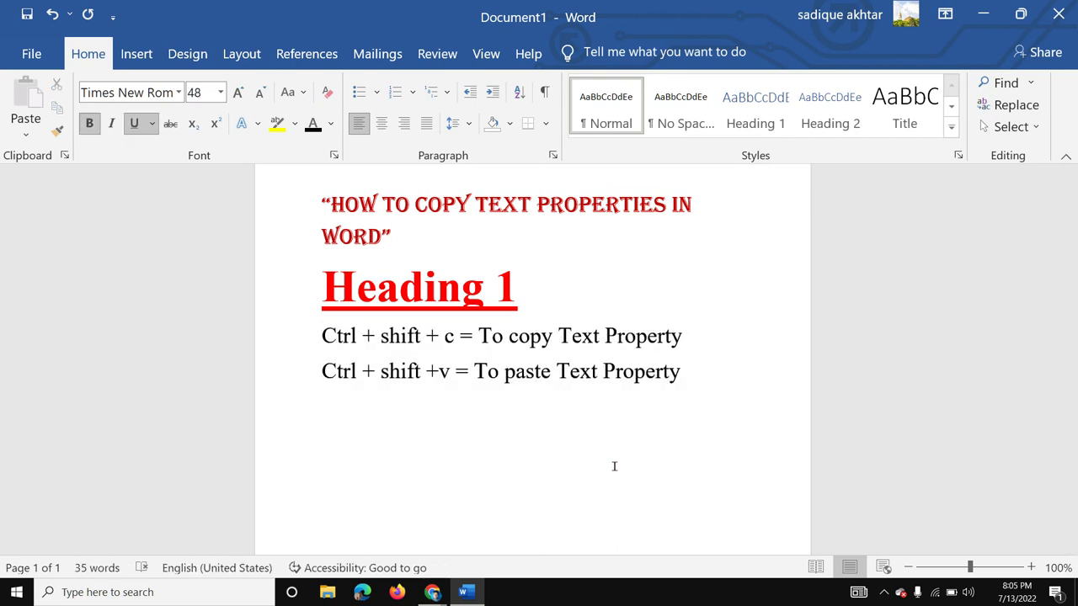